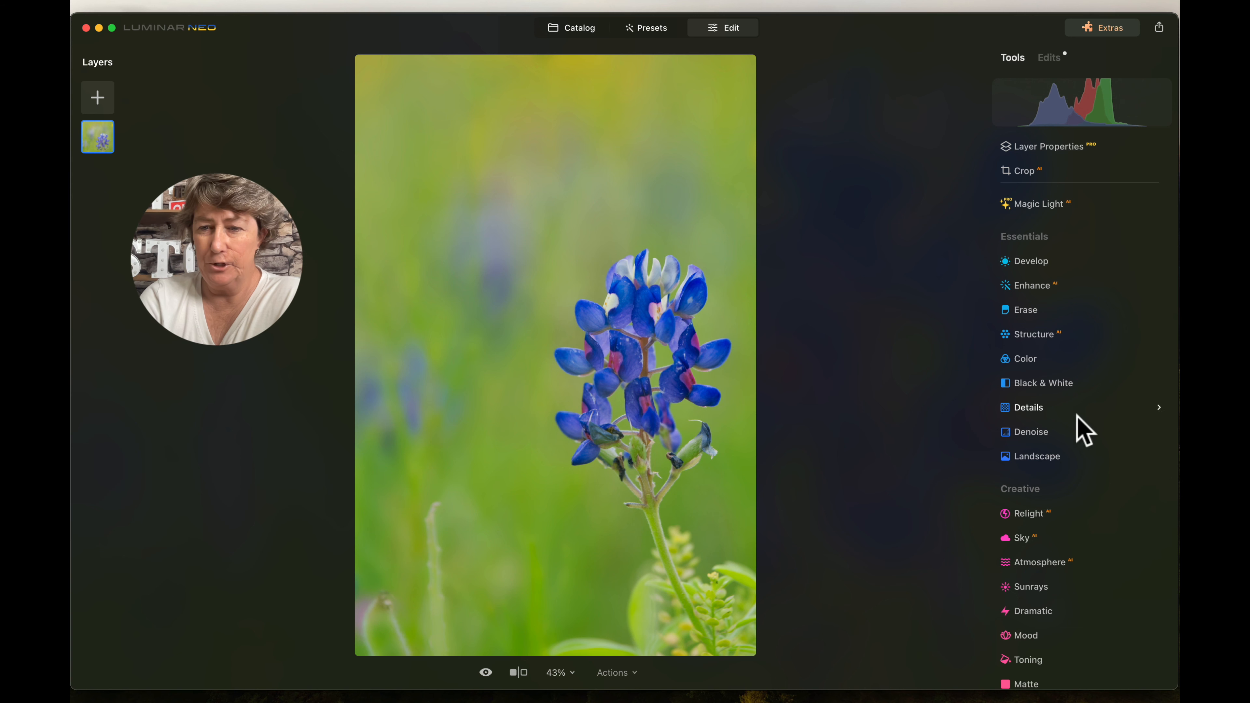
pyautogui.scroll(-3, 1041, 595)
pyautogui.scroll(-1, 1043, 599)
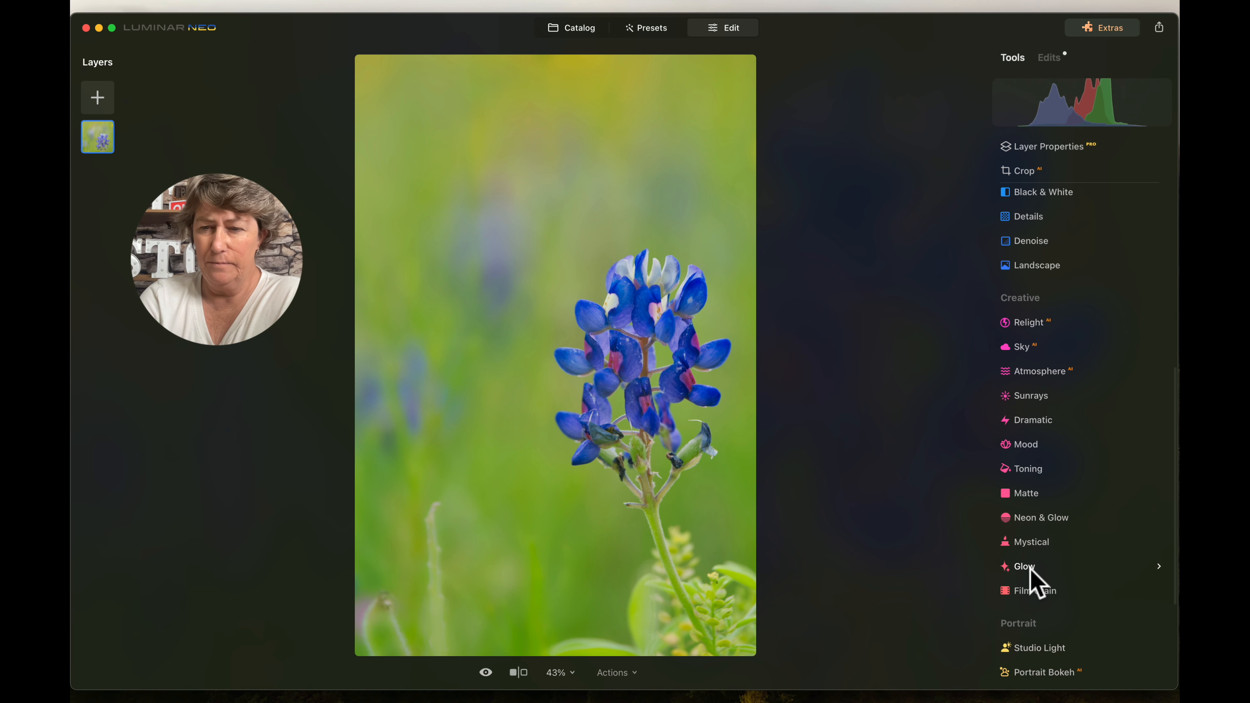
pyautogui.click(1030, 568)
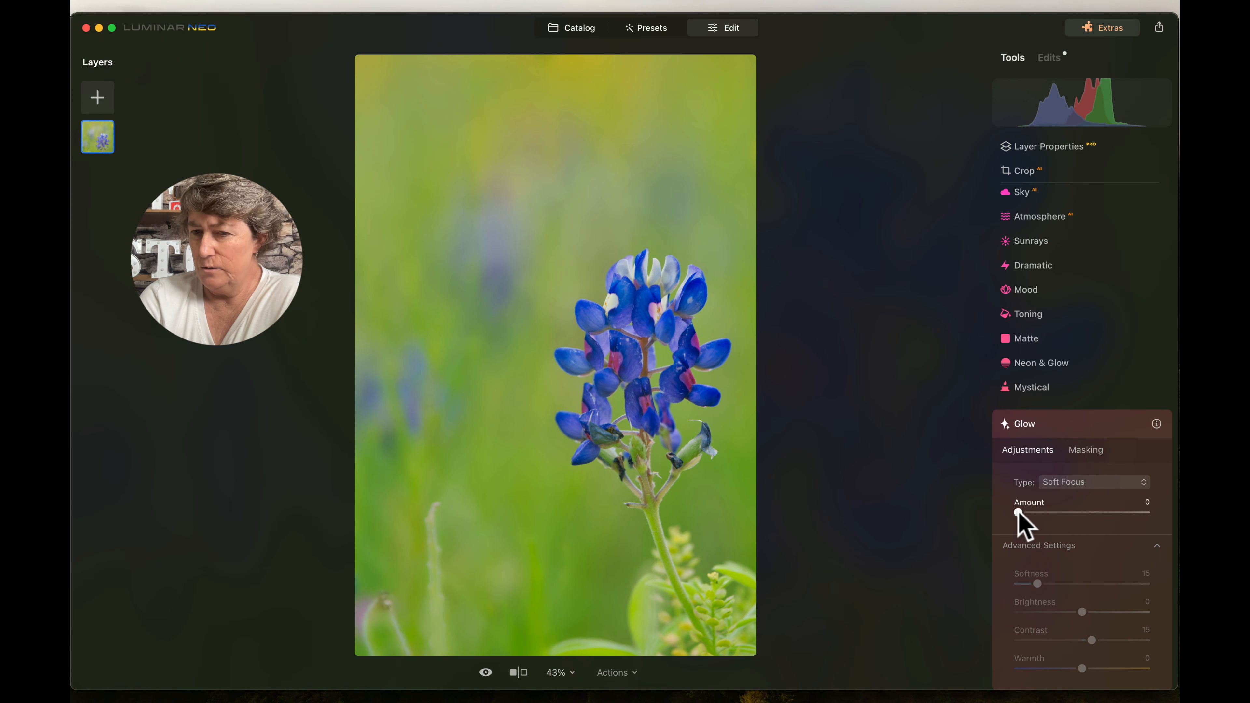
pyautogui.moveTo(1018, 515)
pyautogui.mouseDown()
pyautogui.moveTo(1139, 524)
pyautogui.moveTo(1014, 514)
pyautogui.mouseUp()
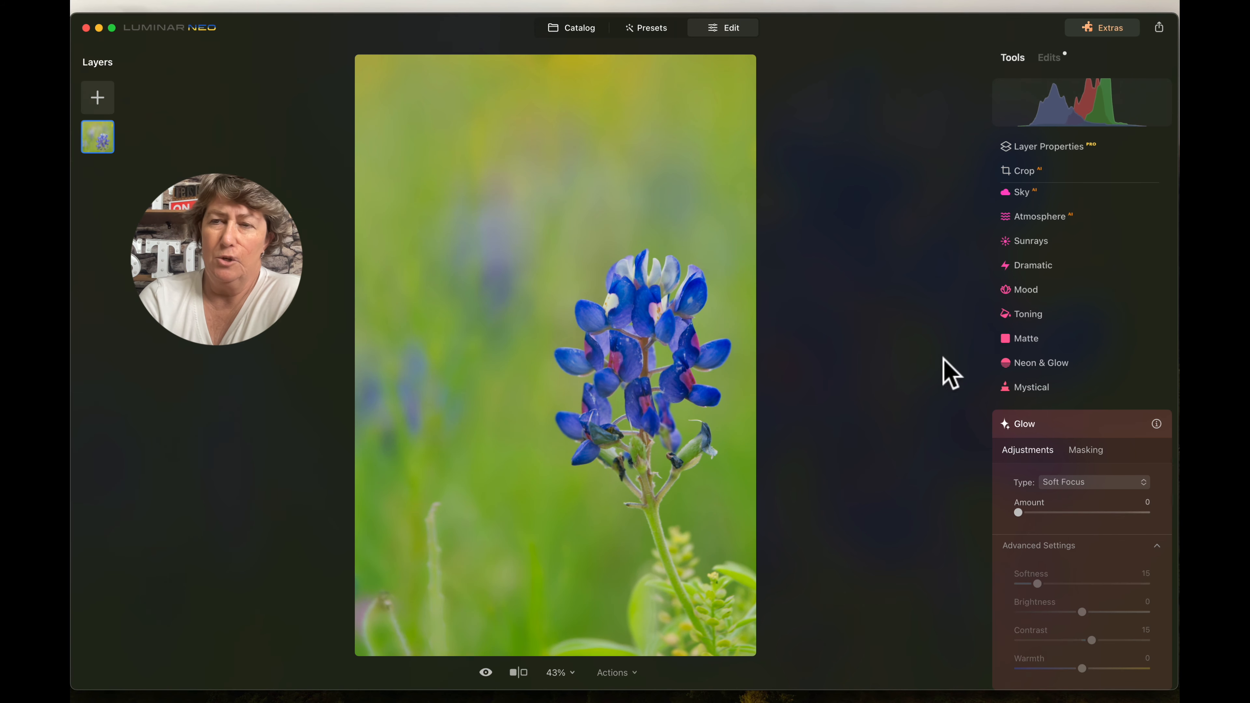
# - Copy the mask from the existing Structure edit
pyautogui.click(1050, 60)
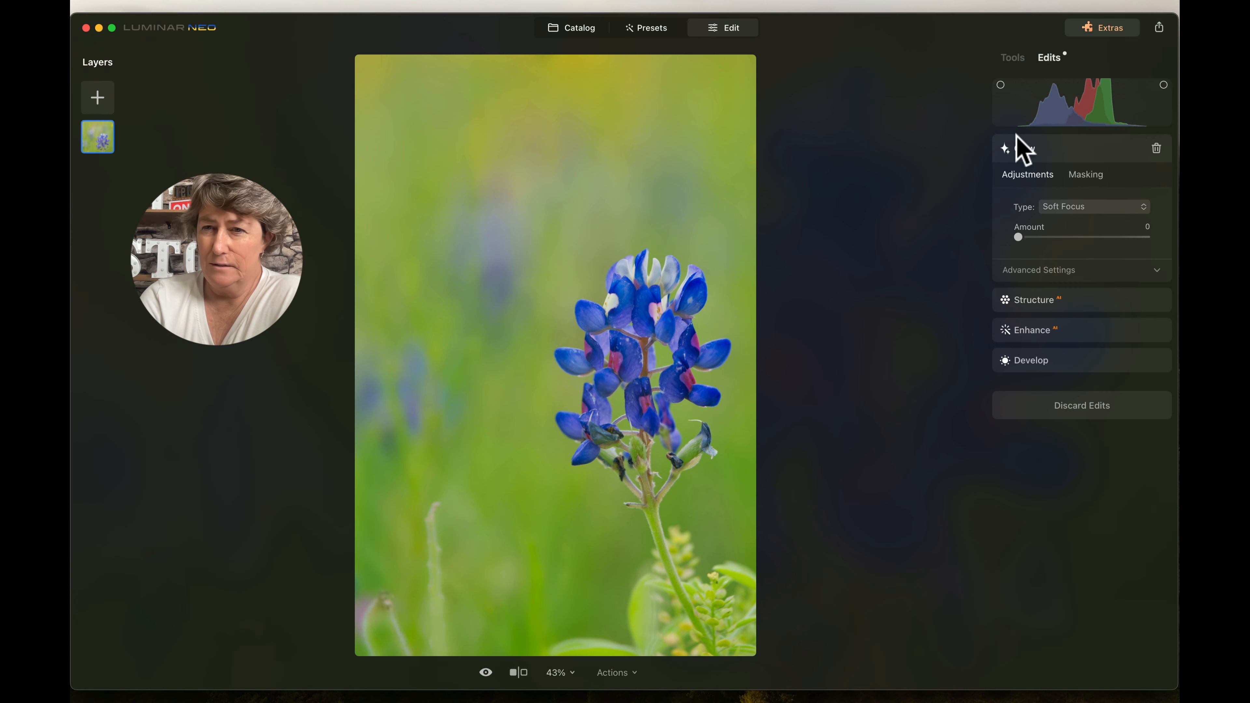
pyautogui.click(1042, 301)
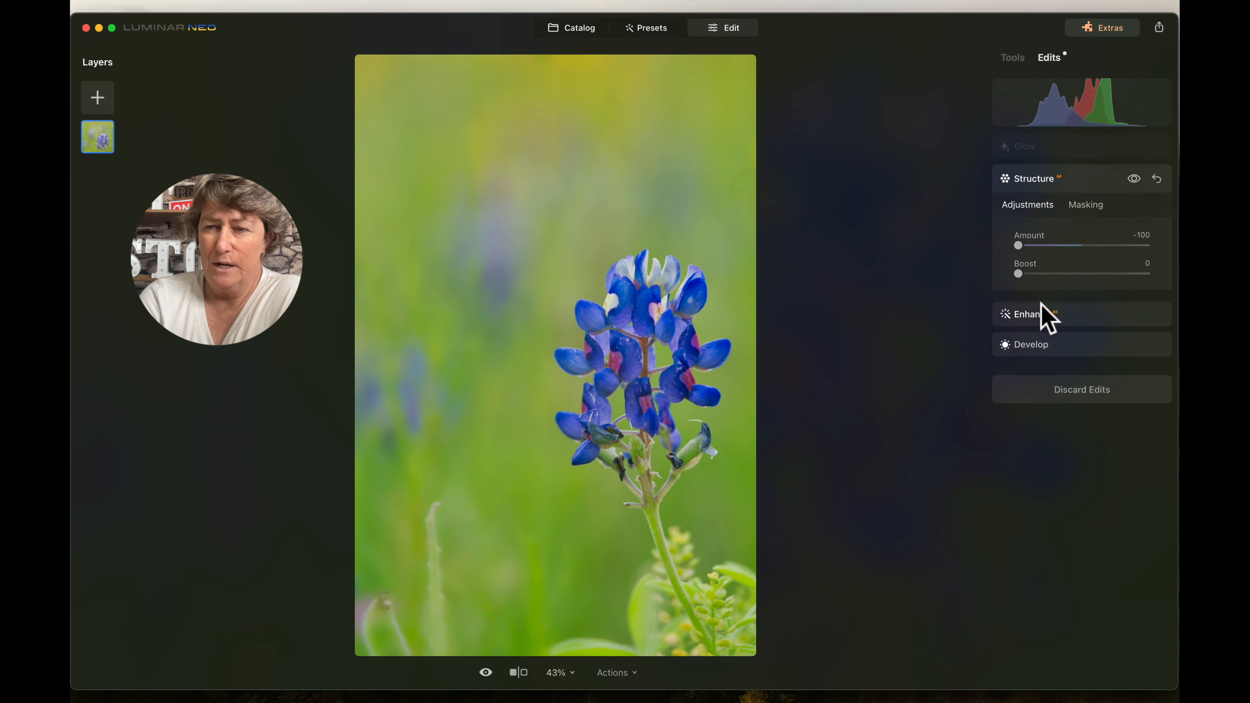
pyautogui.click(1086, 206)
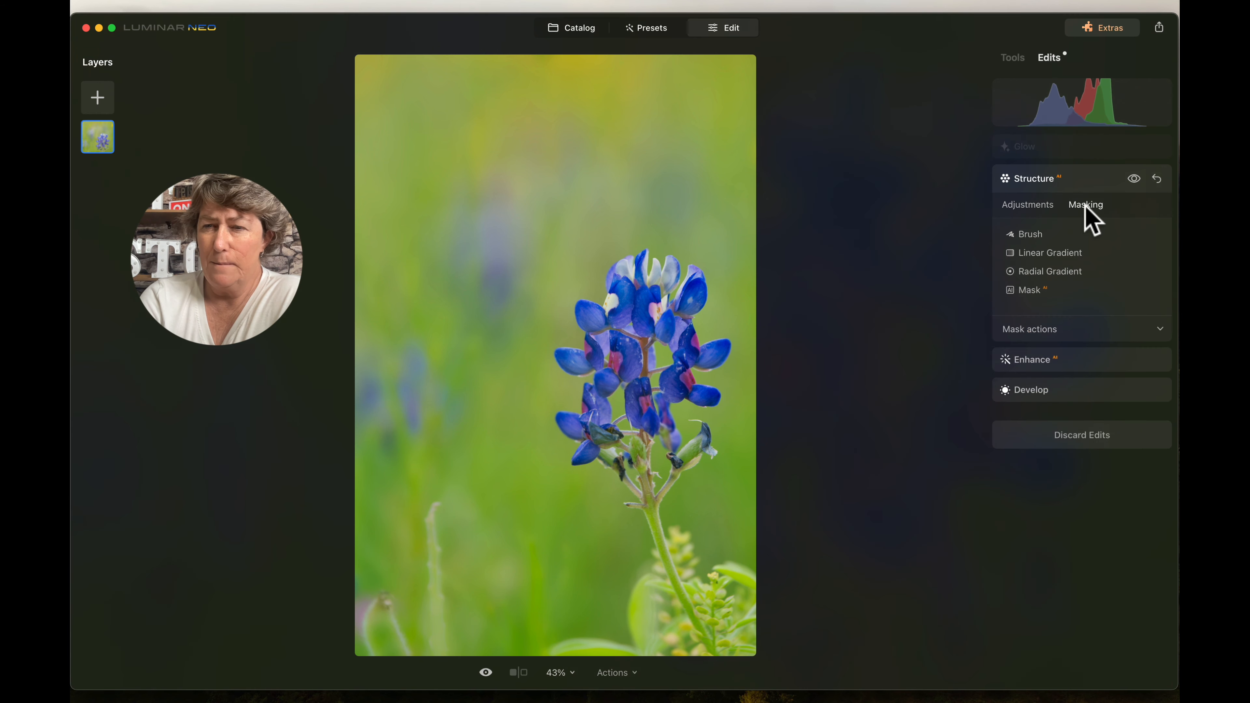
pyautogui.click(1039, 331)
pyautogui.click(1039, 373)
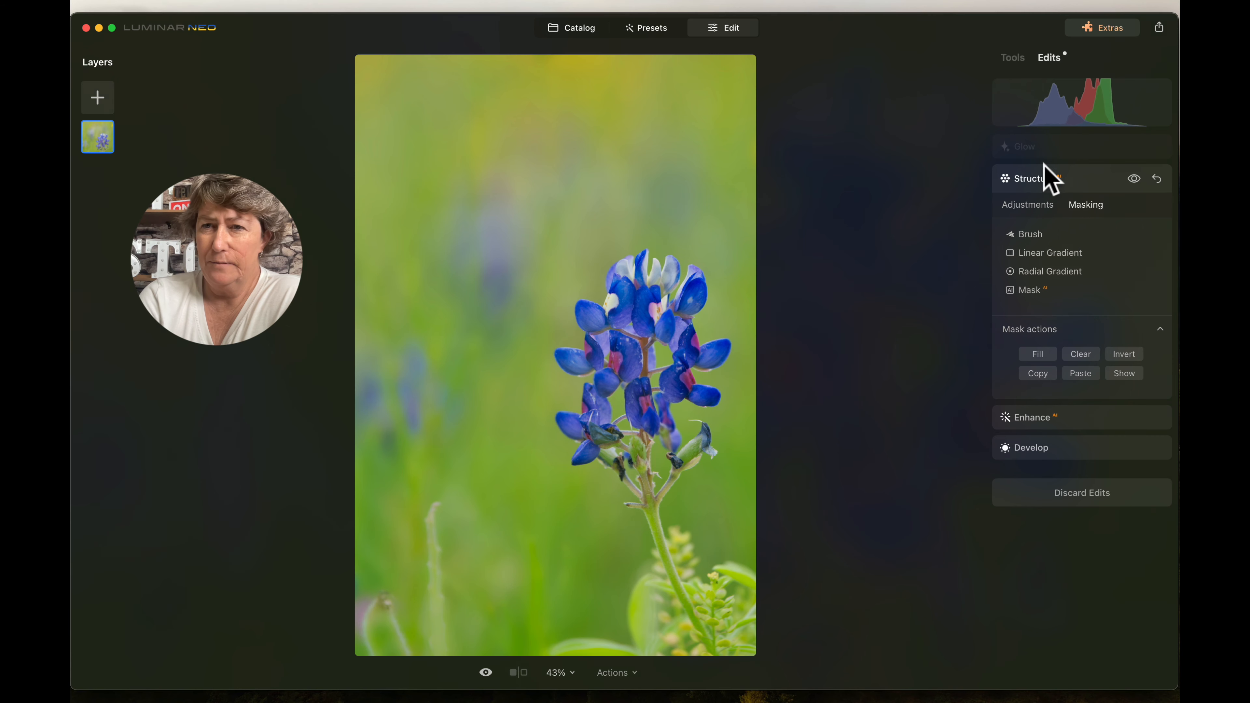
# - Paste the copied mask into the Glow tool so that its effect is limited to the masked area
pyautogui.click(1015, 59)
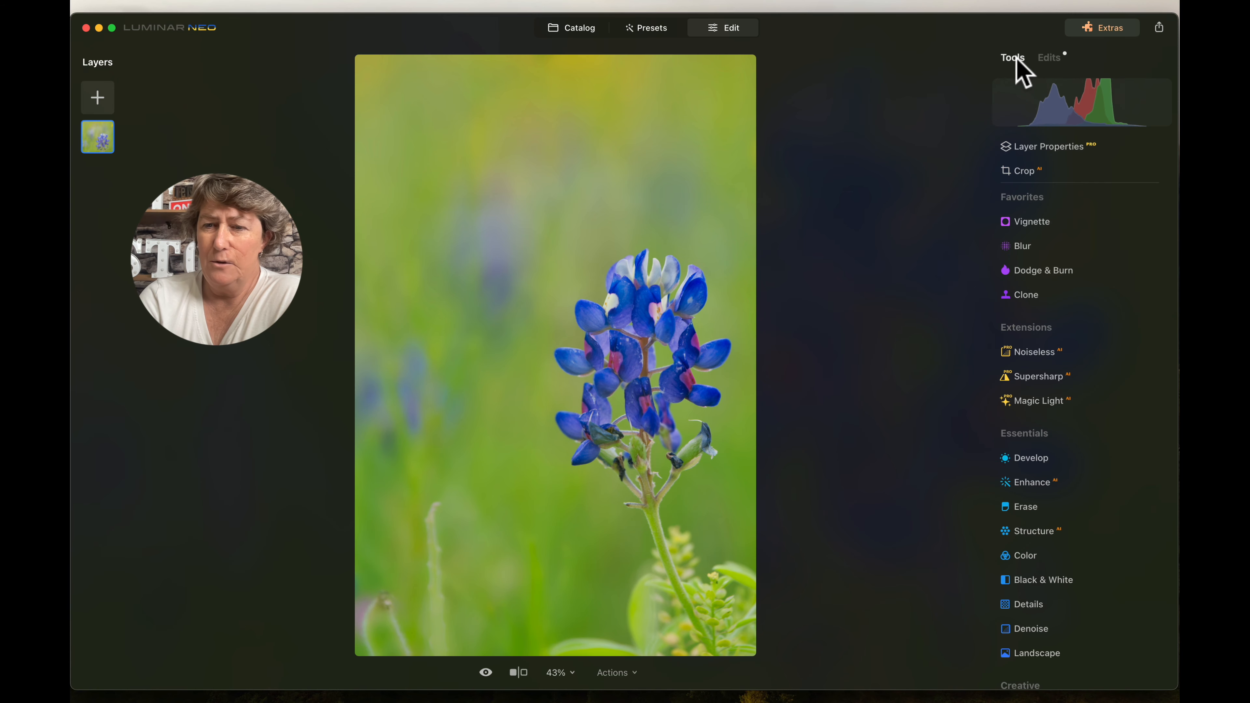
pyautogui.scroll(-3, 1037, 436)
pyautogui.scroll(-3, 1037, 436)
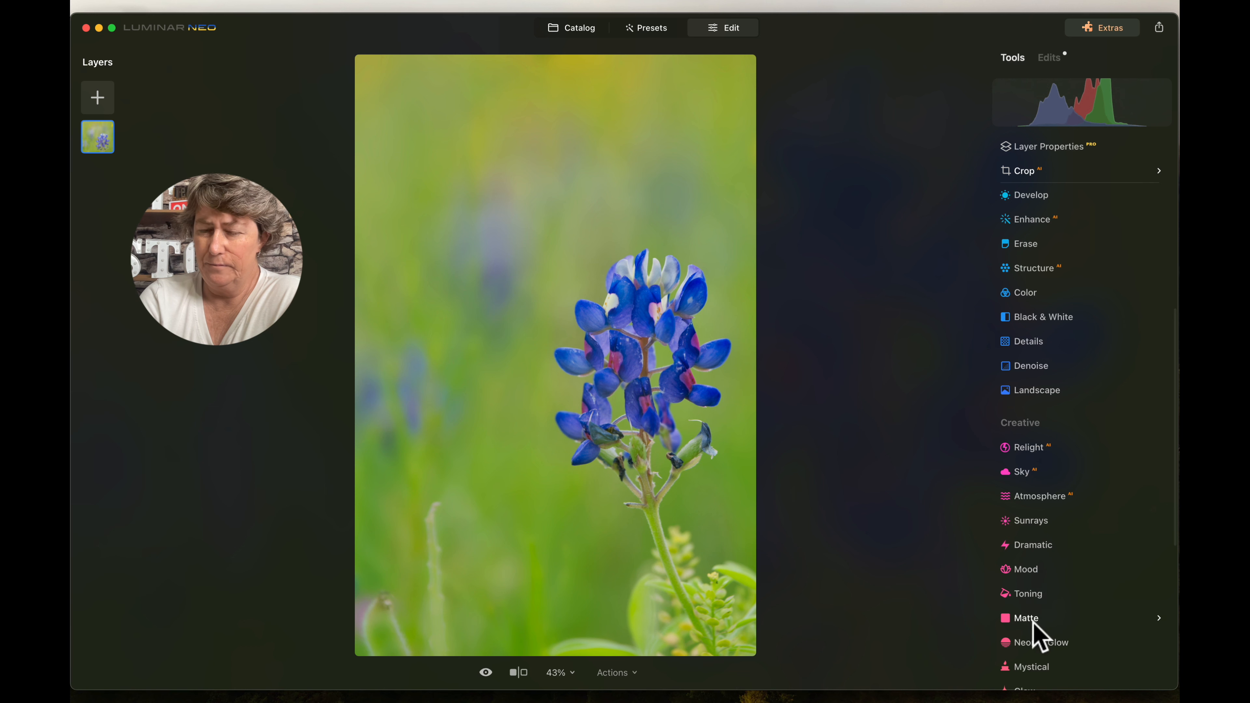
pyautogui.scroll(-3, 1035, 635)
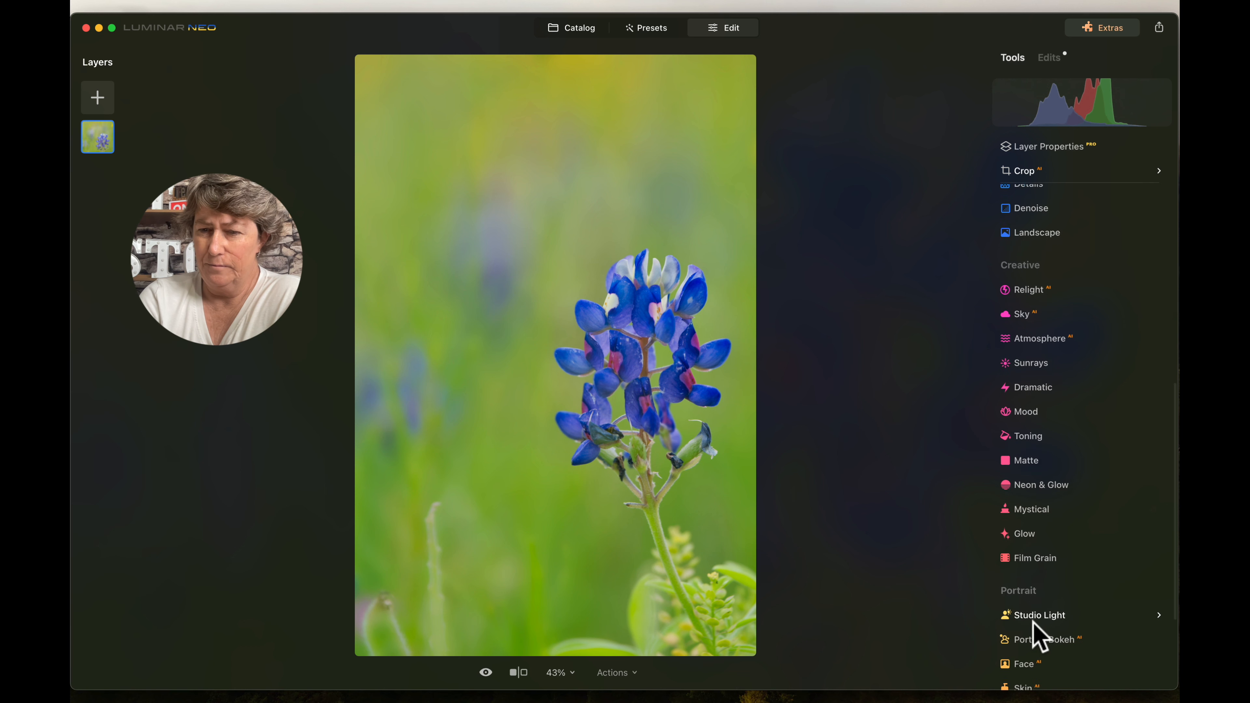
pyautogui.click(1034, 534)
pyautogui.click(1081, 619)
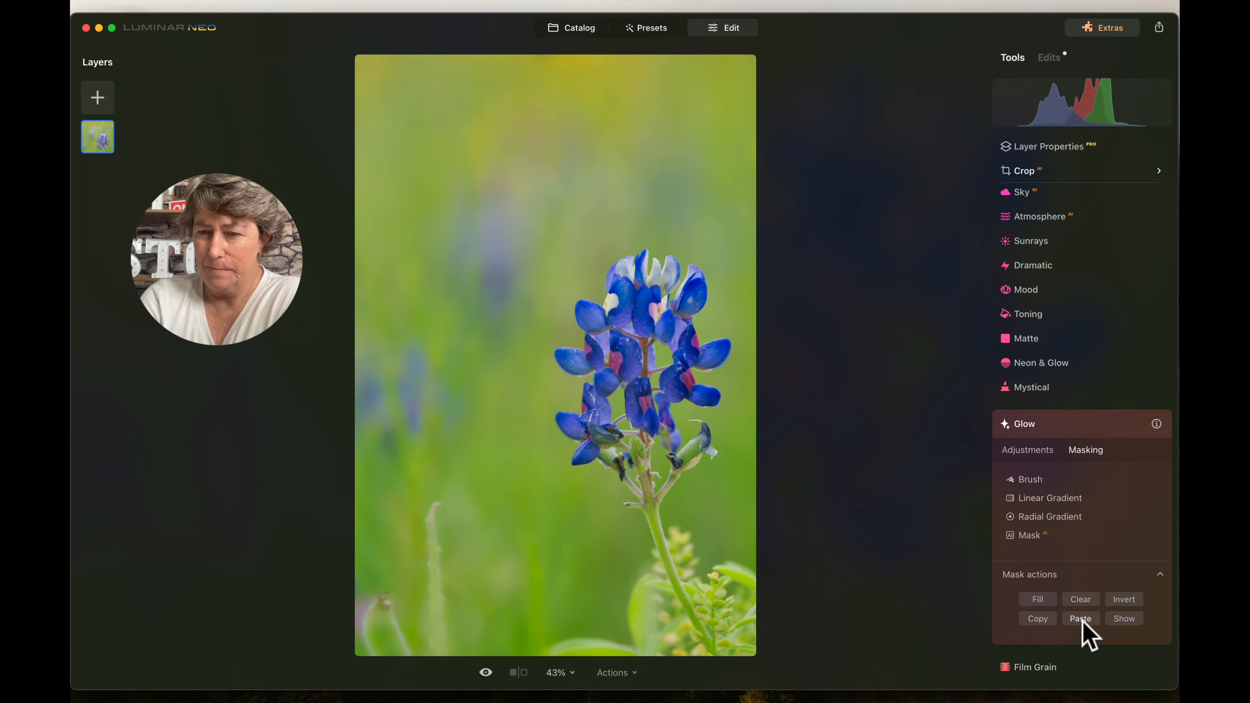
# - Set the Soft Focus Glow amount to 100 and its softness to 19
pyautogui.click(1031, 452)
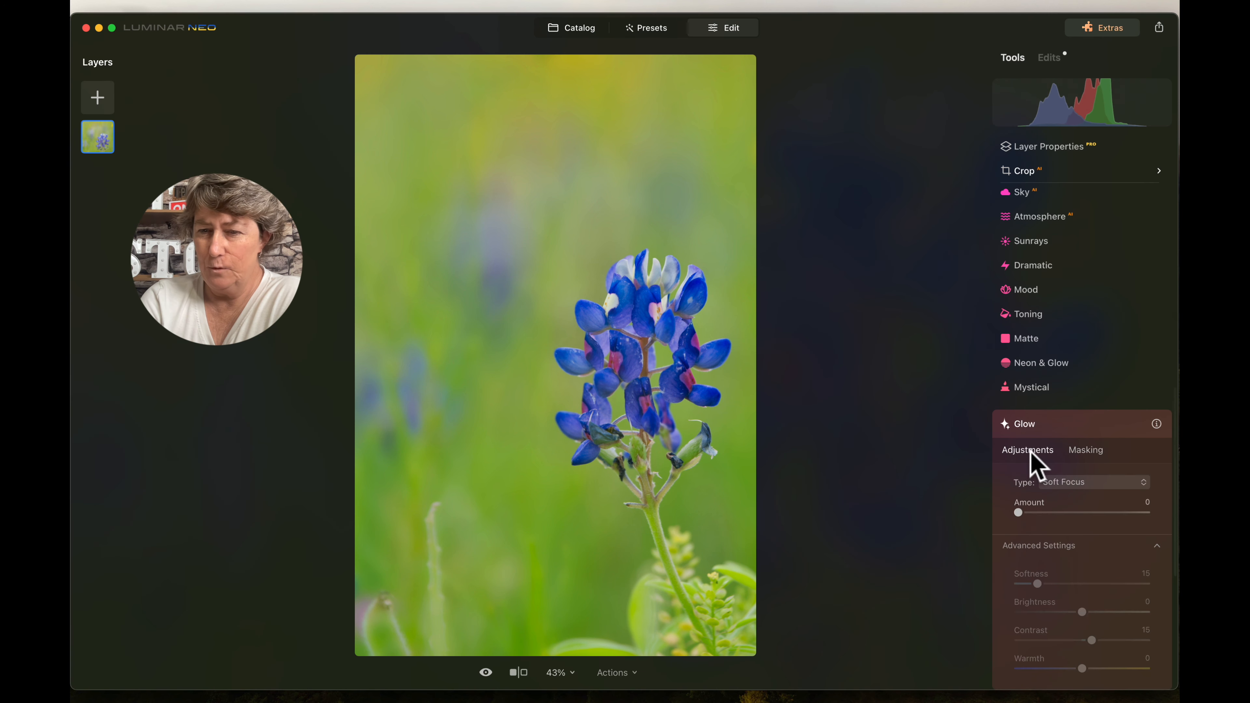
pyautogui.moveTo(1018, 516); pyautogui.dragTo(1170, 522)
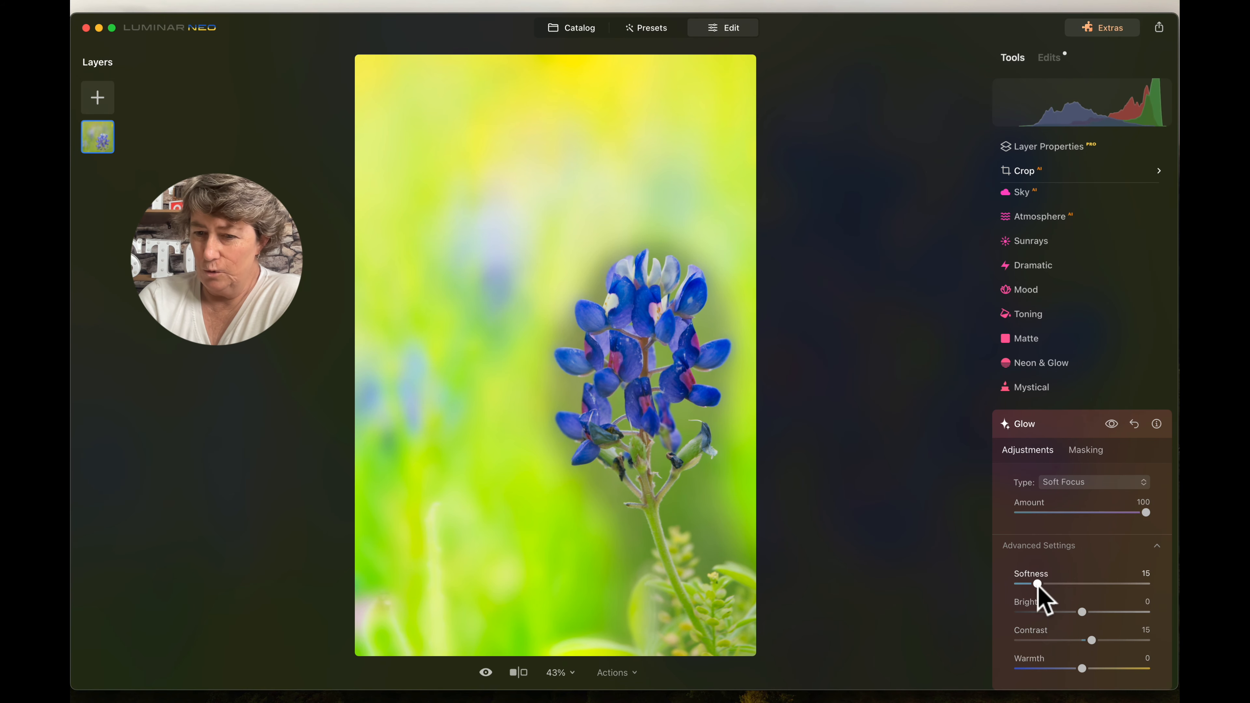
pyautogui.moveTo(1038, 583); pyautogui.dragTo(1045, 585)
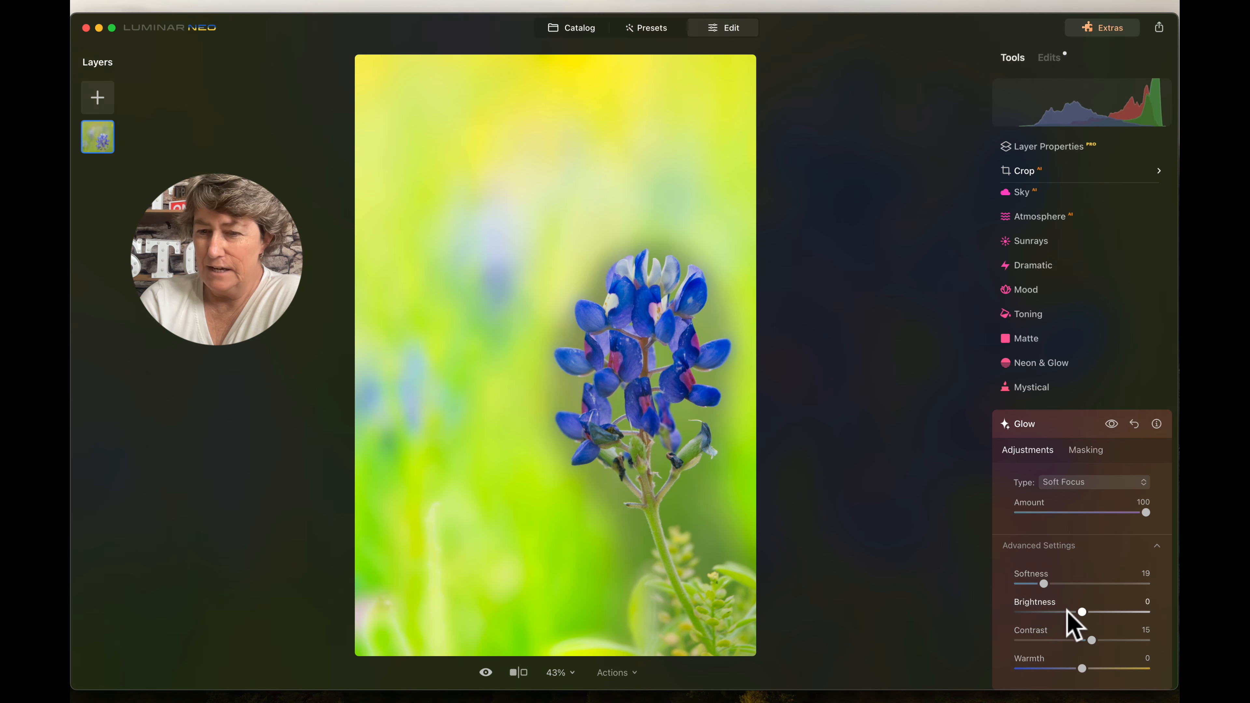
# - Set the Glow's brightness to -94, contrast to -58 and warmth to 7, and compare the photo with and without the effect
pyautogui.moveTo(1083, 613); pyautogui.dragTo(1021, 611)
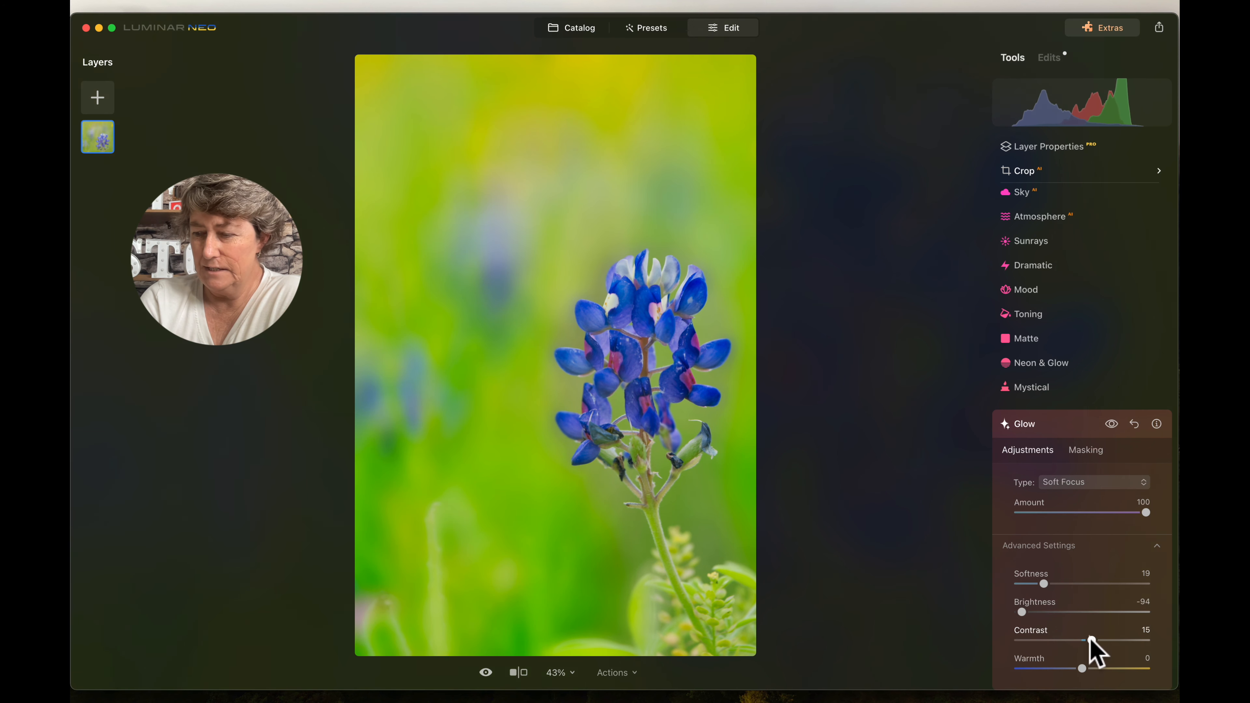
pyautogui.moveTo(1091, 640); pyautogui.dragTo(1029, 637)
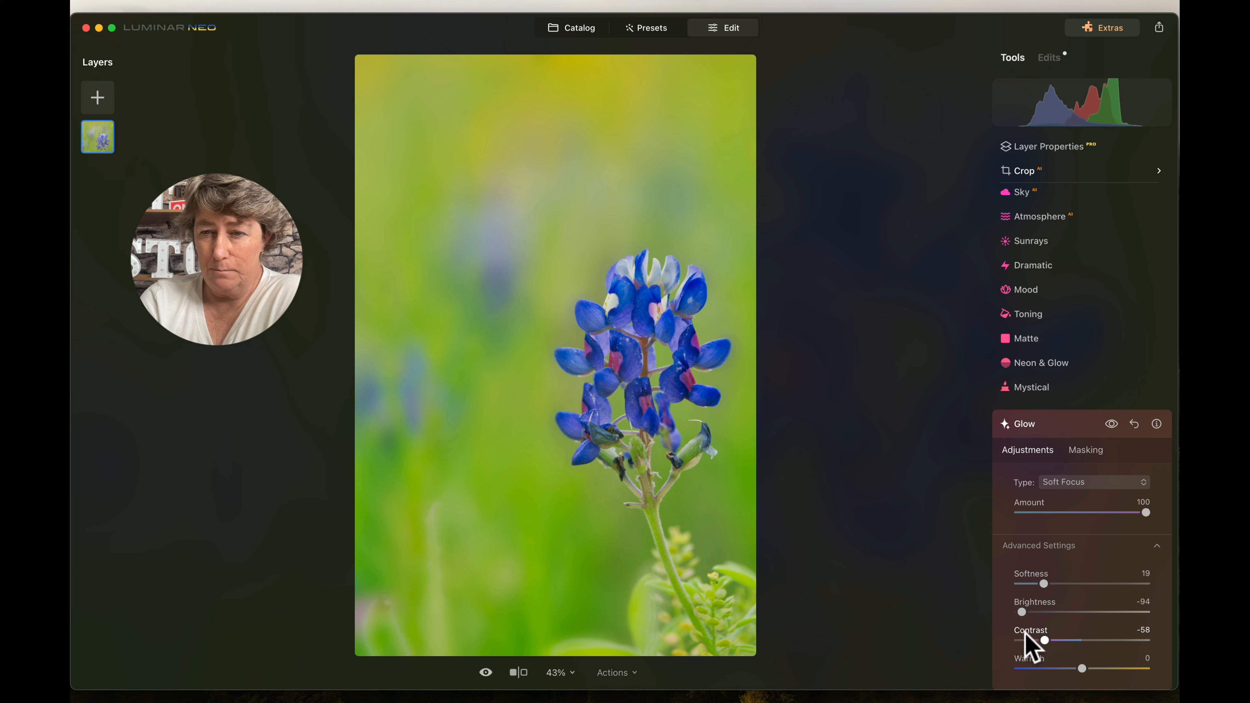
pyautogui.moveTo(1082, 668); pyautogui.dragTo(1088, 669)
pyautogui.scroll(-3, 1086, 667)
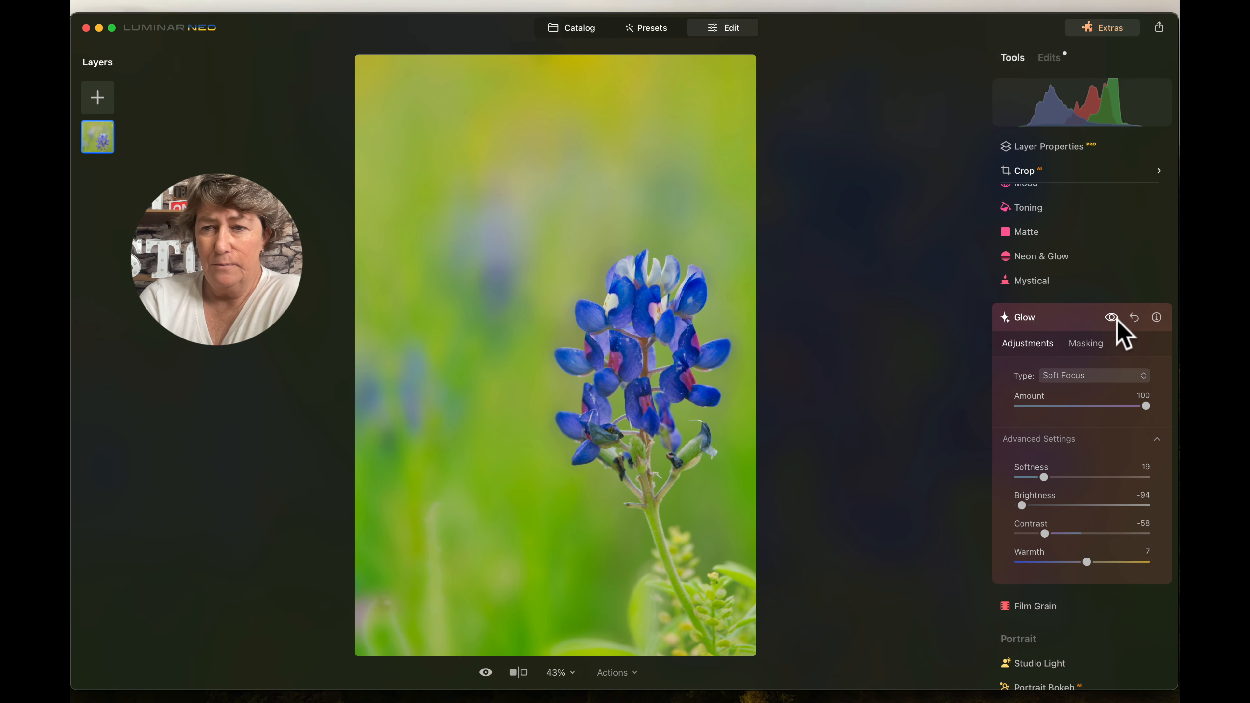
pyautogui.click(1113, 320)
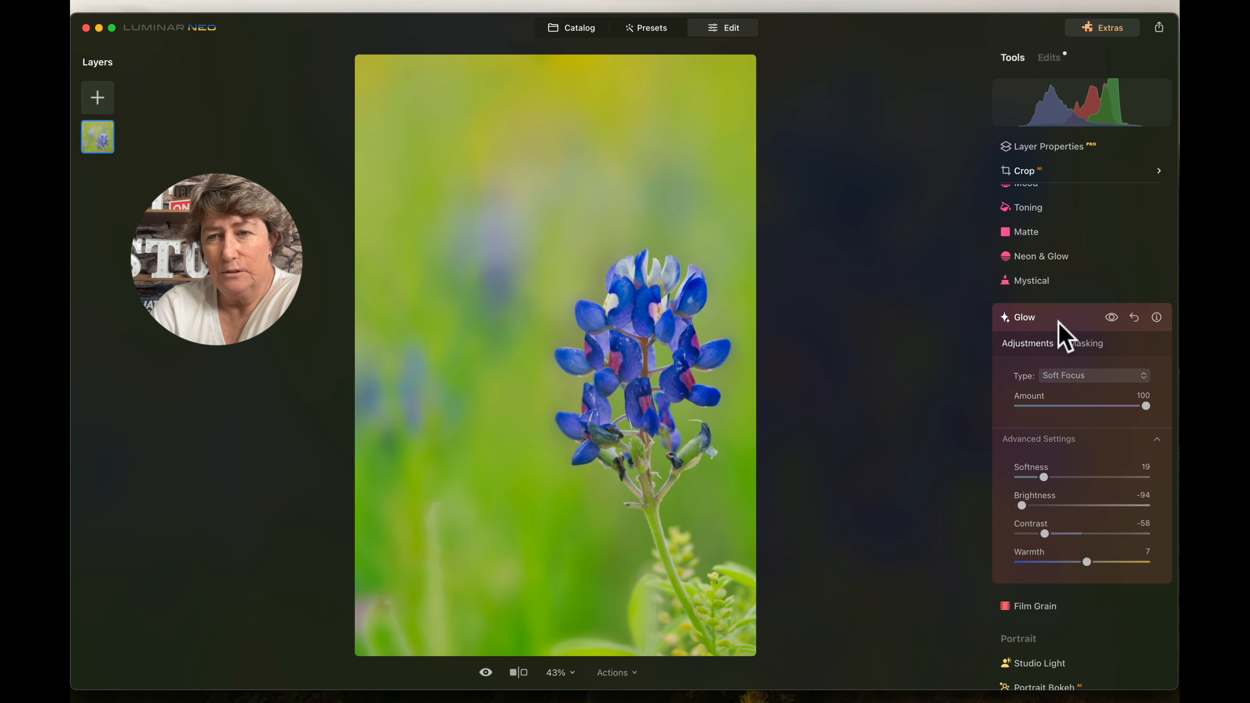
pyautogui.click(1046, 321)
# - Cool the photo in the Develop tool by setting the color temperature to -19
pyautogui.scroll(6, 1052, 380)
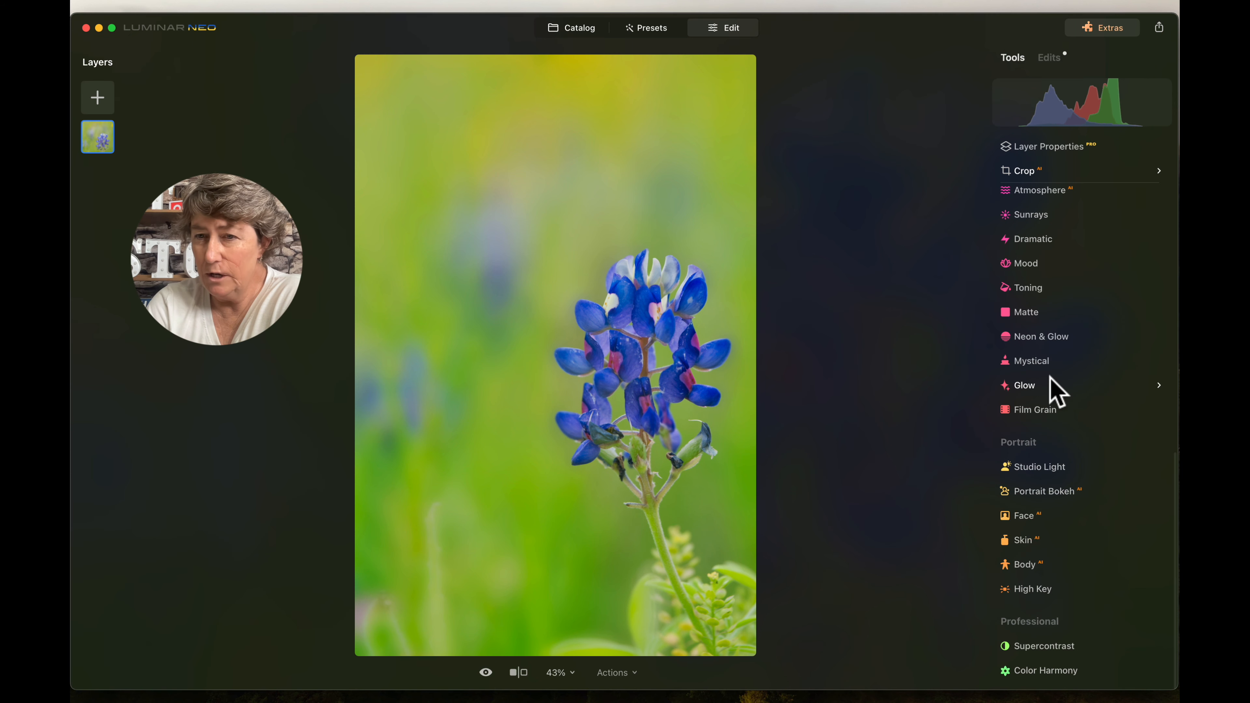
pyautogui.scroll(5, 1053, 390)
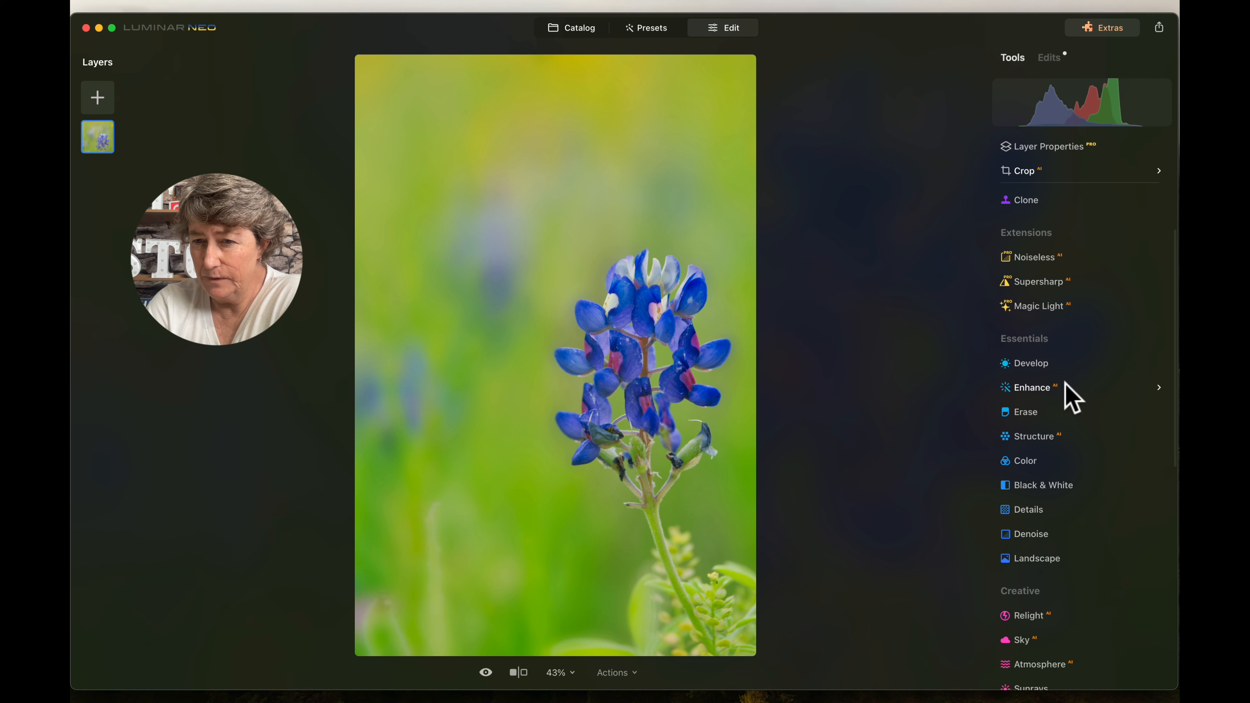
pyautogui.click(1029, 364)
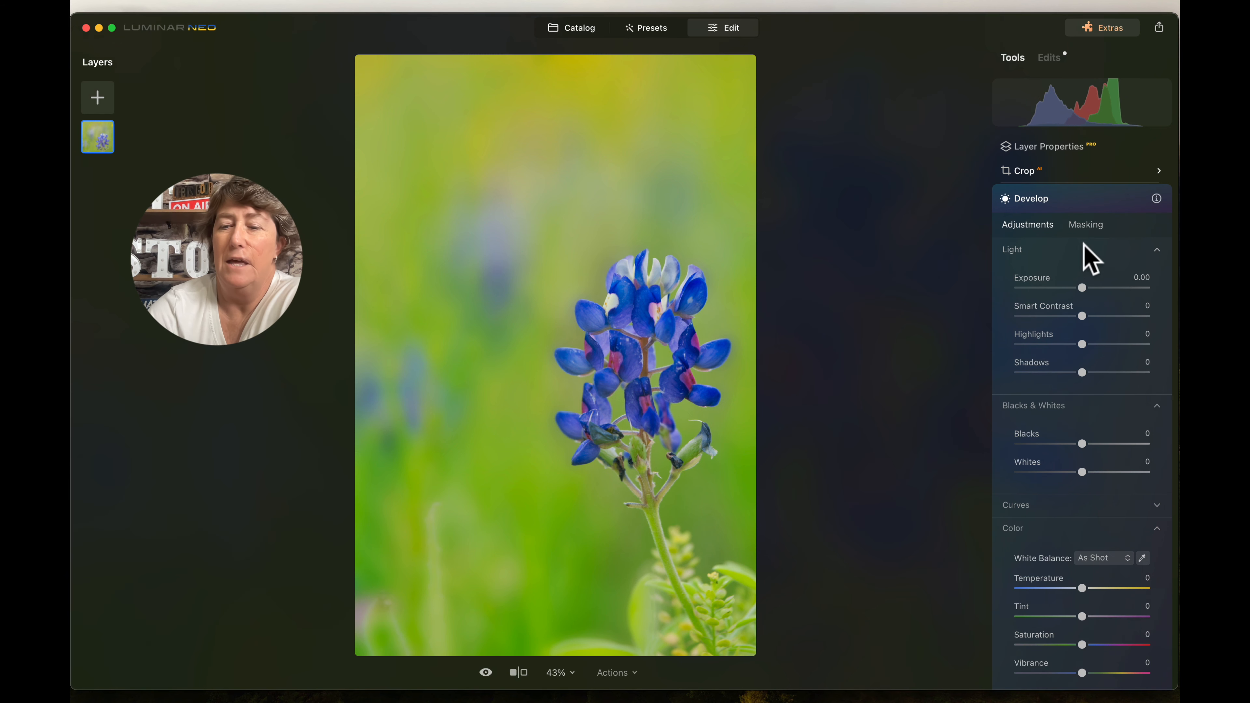
pyautogui.scroll(-5, 1110, 573)
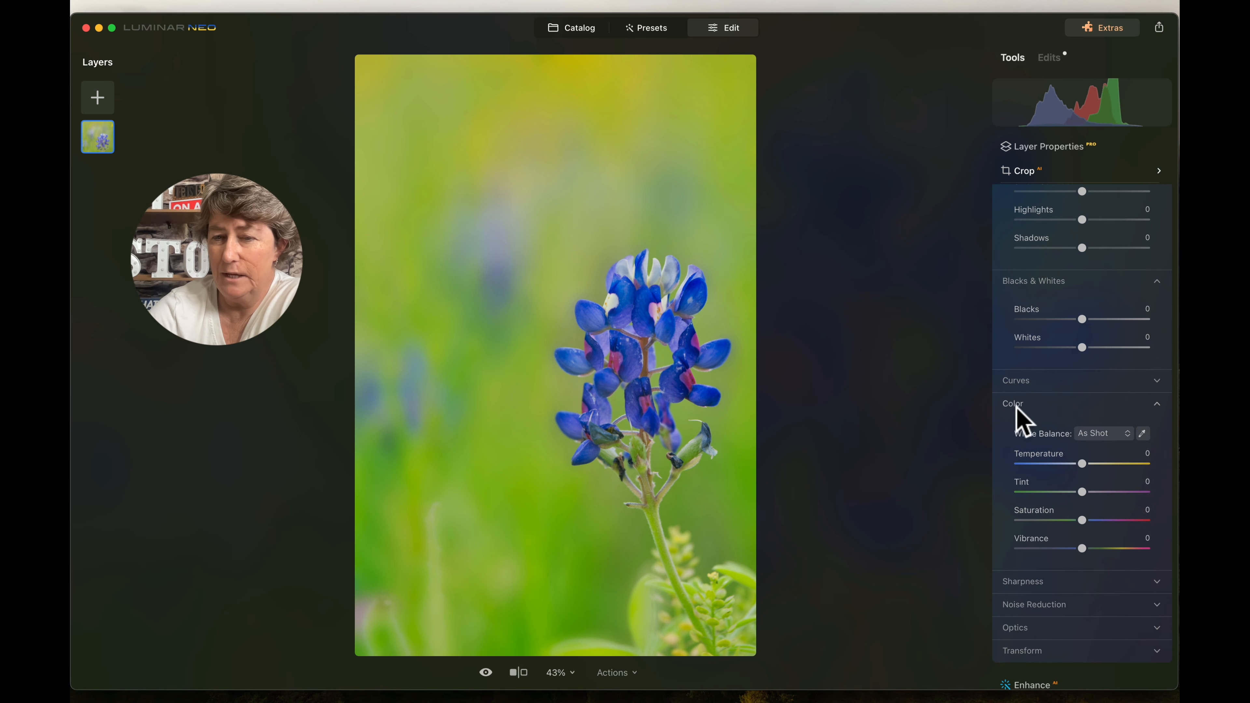
pyautogui.click(1083, 465)
pyautogui.scroll(1, 1083, 468)
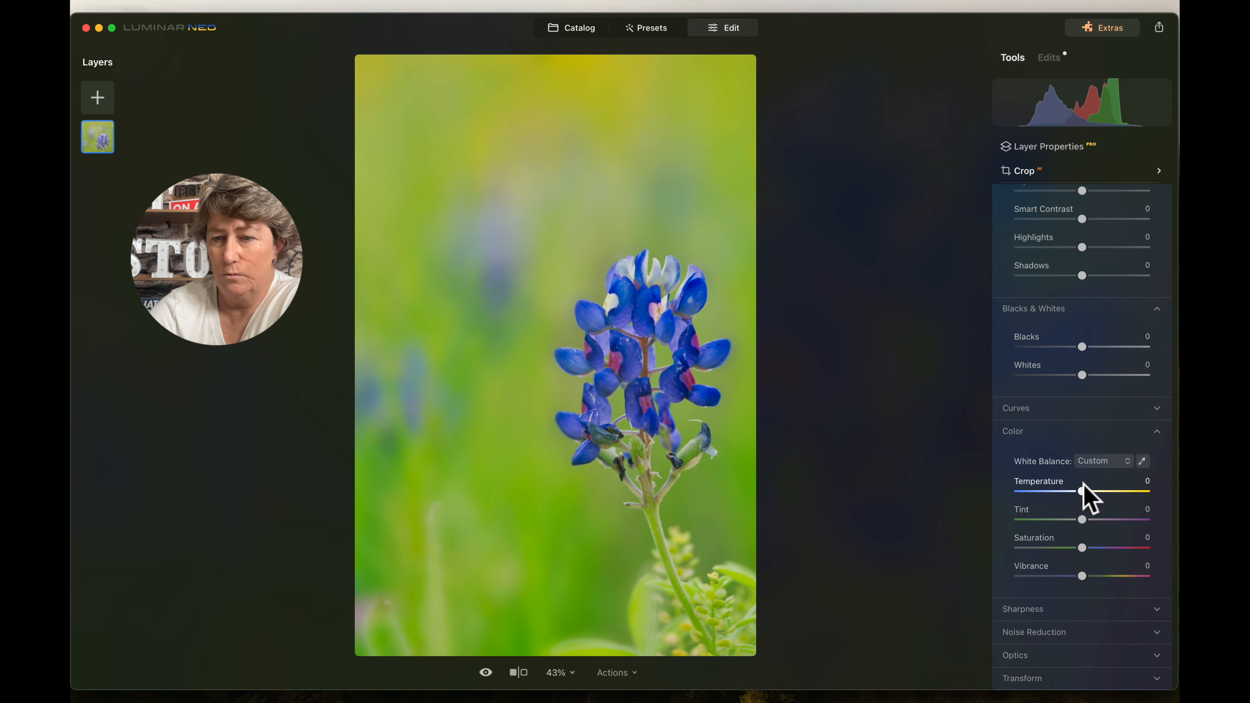
pyautogui.moveTo(1082, 492); pyautogui.dragTo(1071, 492)
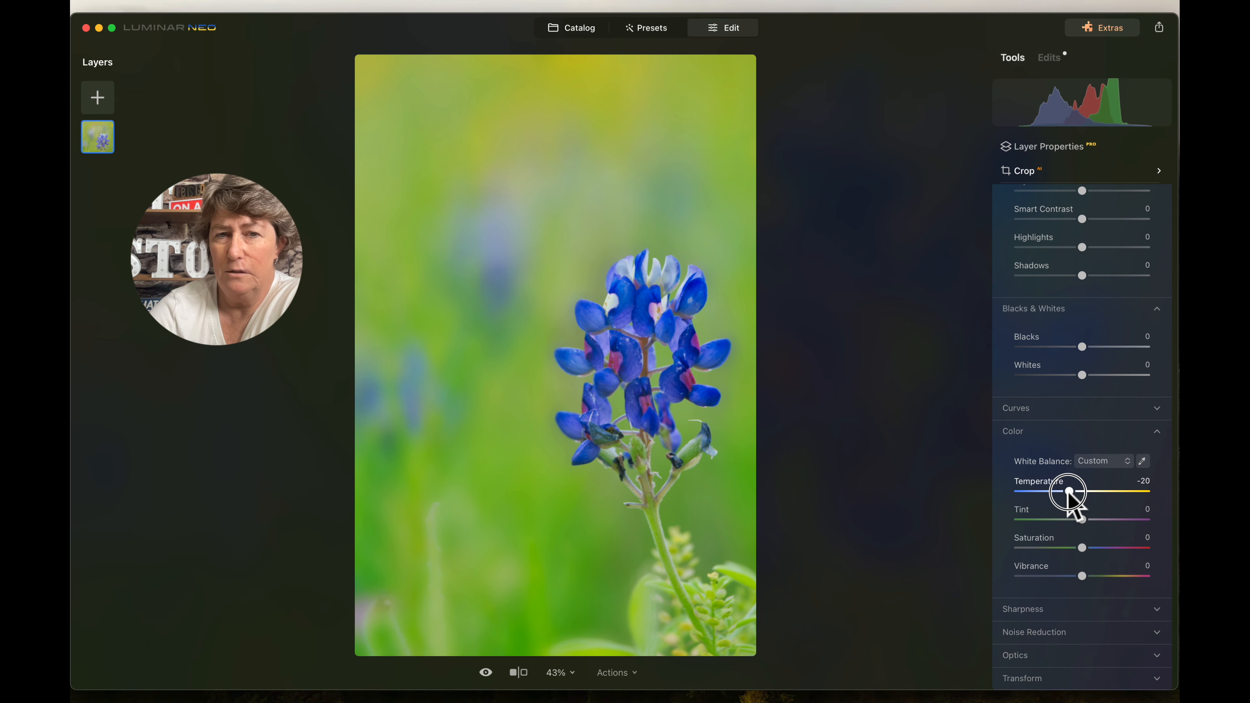
pyautogui.moveTo(1069, 492); pyautogui.dragTo(1070, 492)
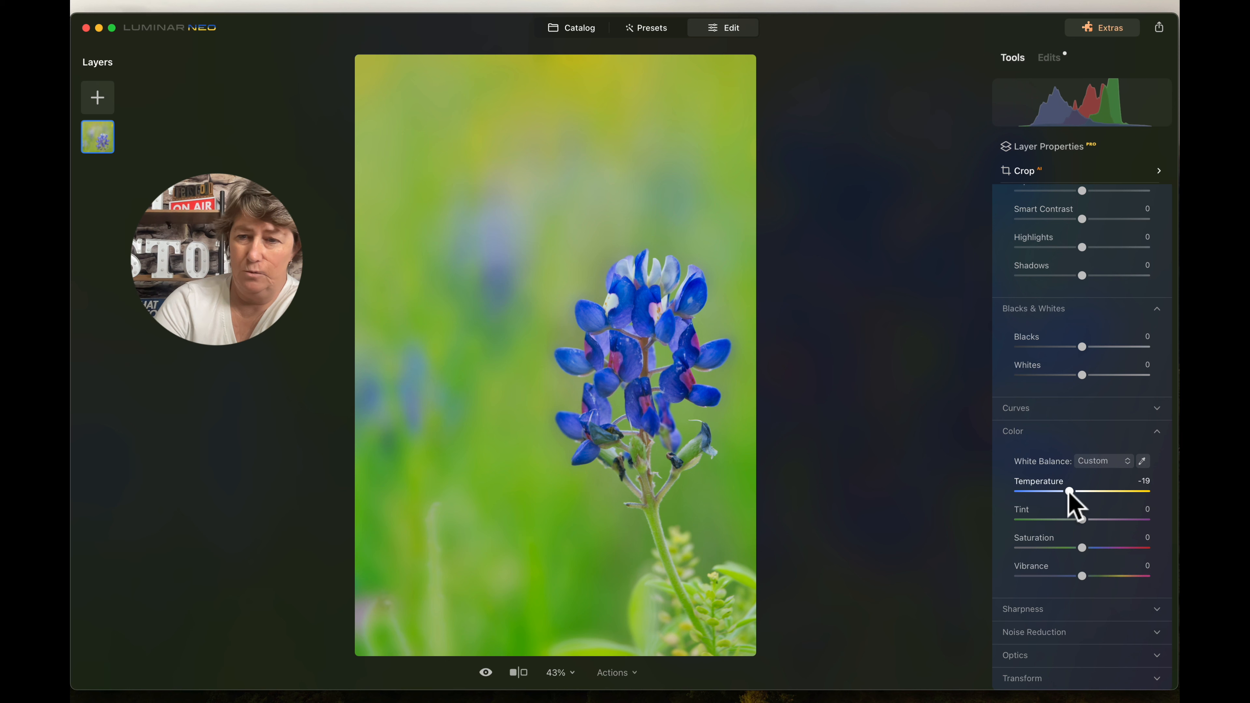
# - Shift the Develop tint slightly toward magenta and compare the photo with and without the Develop changes
pyautogui.moveTo(1082, 520); pyautogui.dragTo(1097, 520)
pyautogui.scroll(10, 1108, 405)
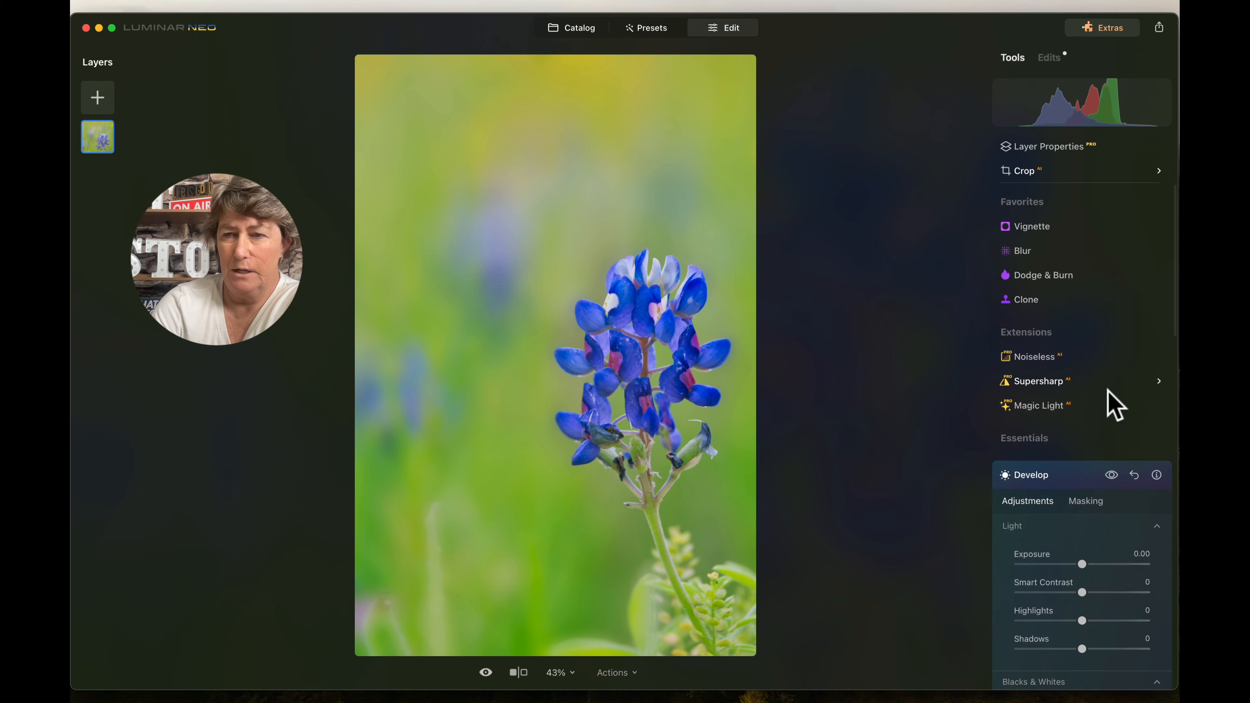
pyautogui.click(1112, 470)
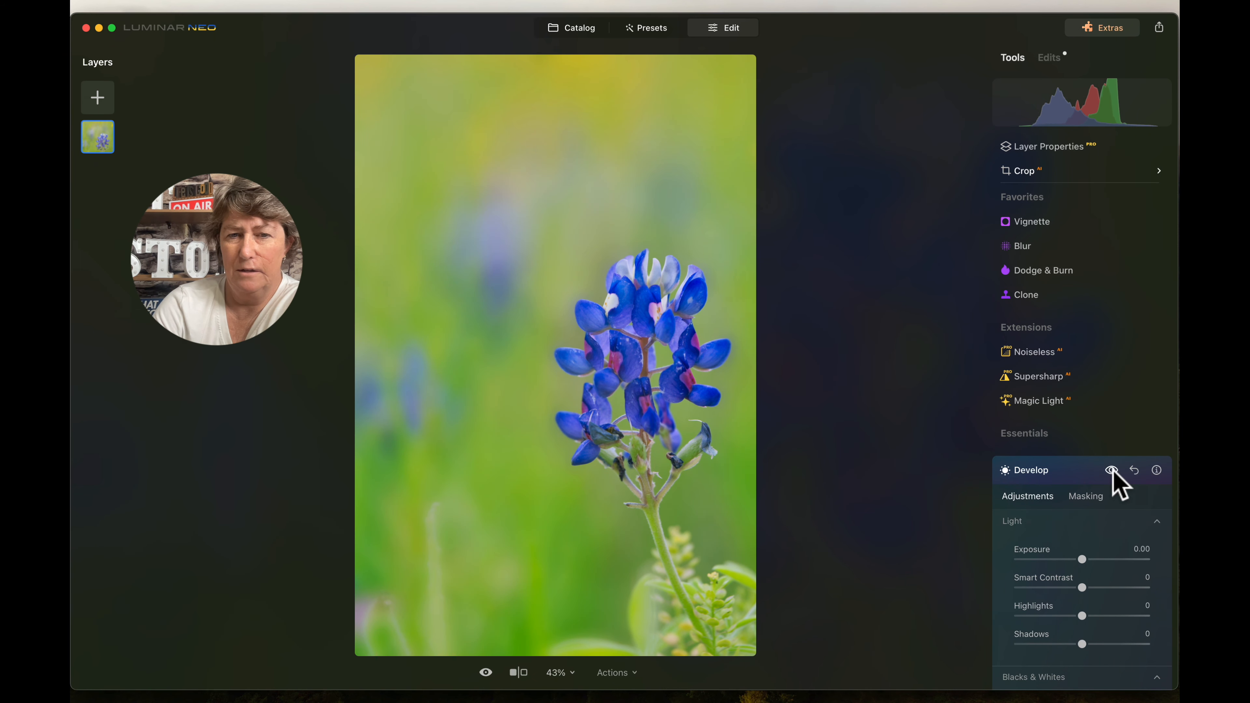
pyautogui.click(1113, 470)
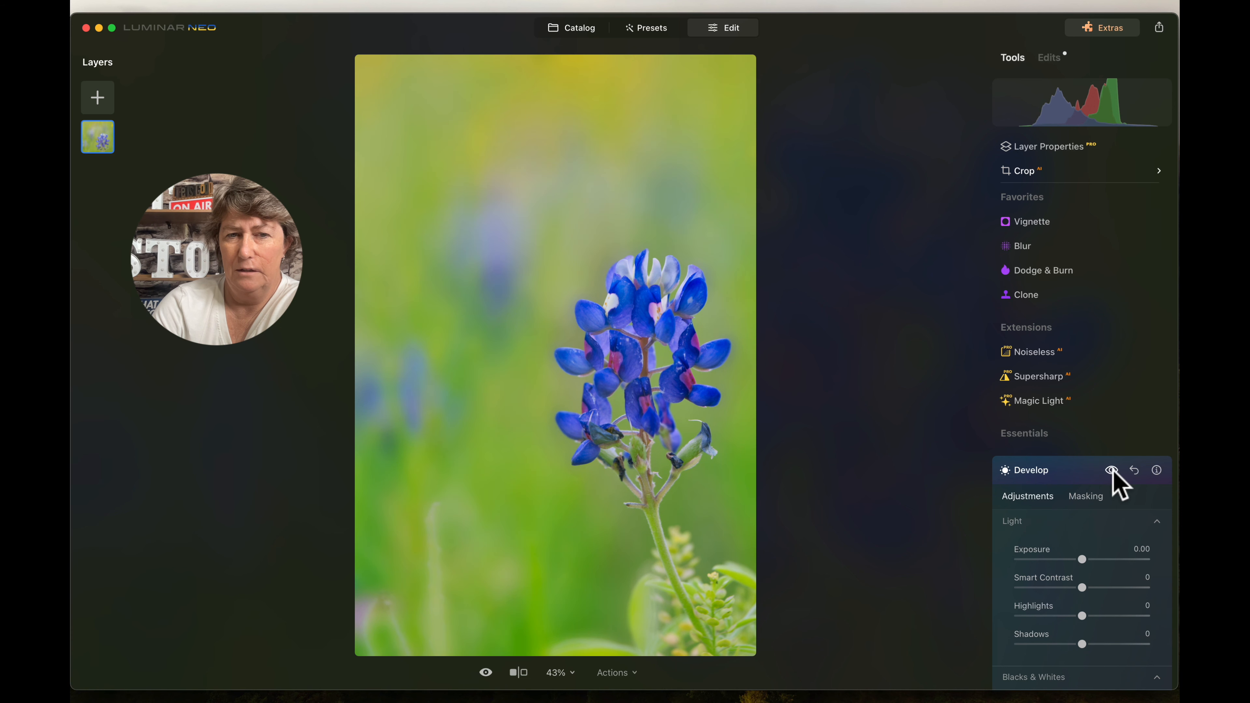
pyautogui.click(1048, 470)
# - Add a vignette with a chosen subject, setting its amount to -74 and its roundness to 32
pyautogui.scroll(-3, 1047, 453)
pyautogui.scroll(3, 1046, 448)
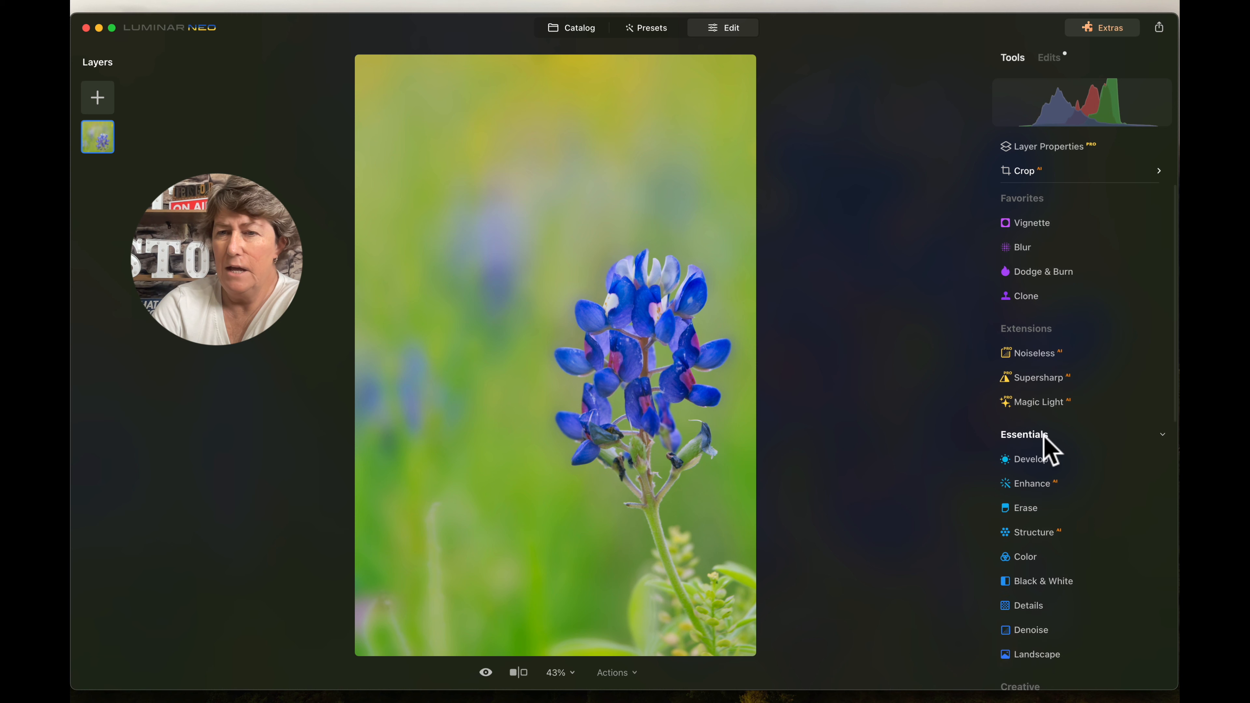
pyautogui.click(1034, 222)
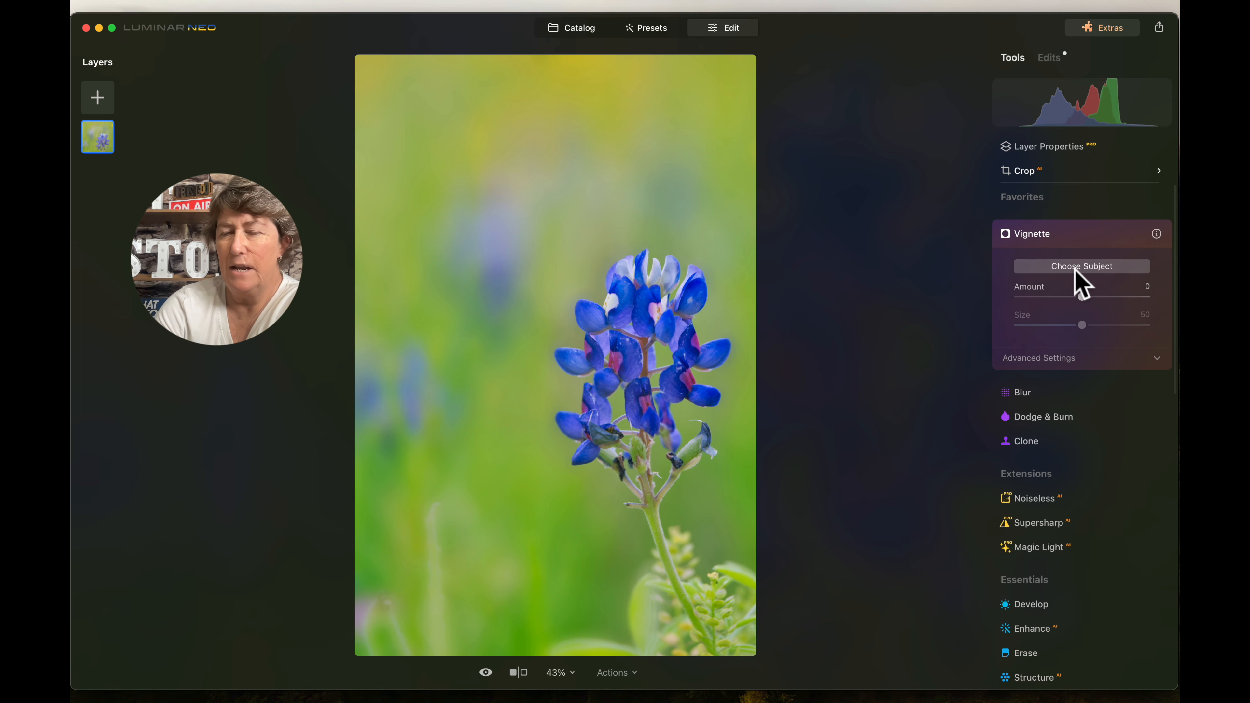
pyautogui.click(1055, 262)
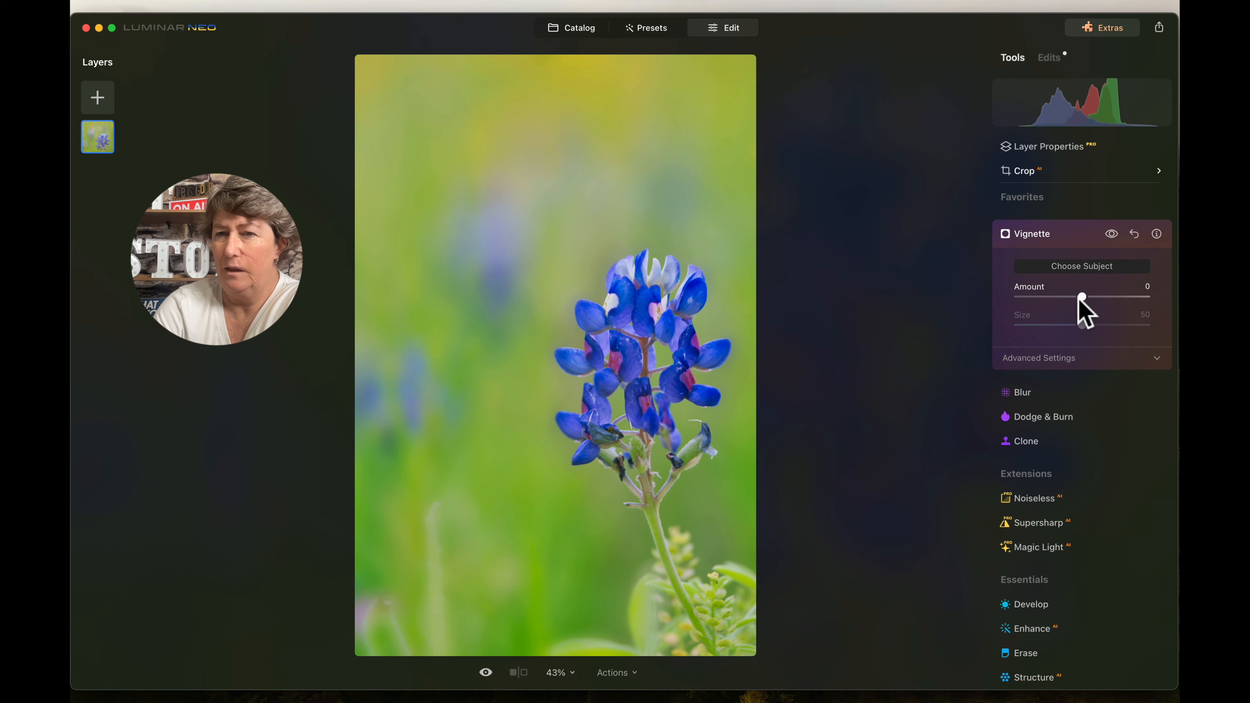
pyautogui.moveTo(1081, 296); pyautogui.dragTo(1070, 296)
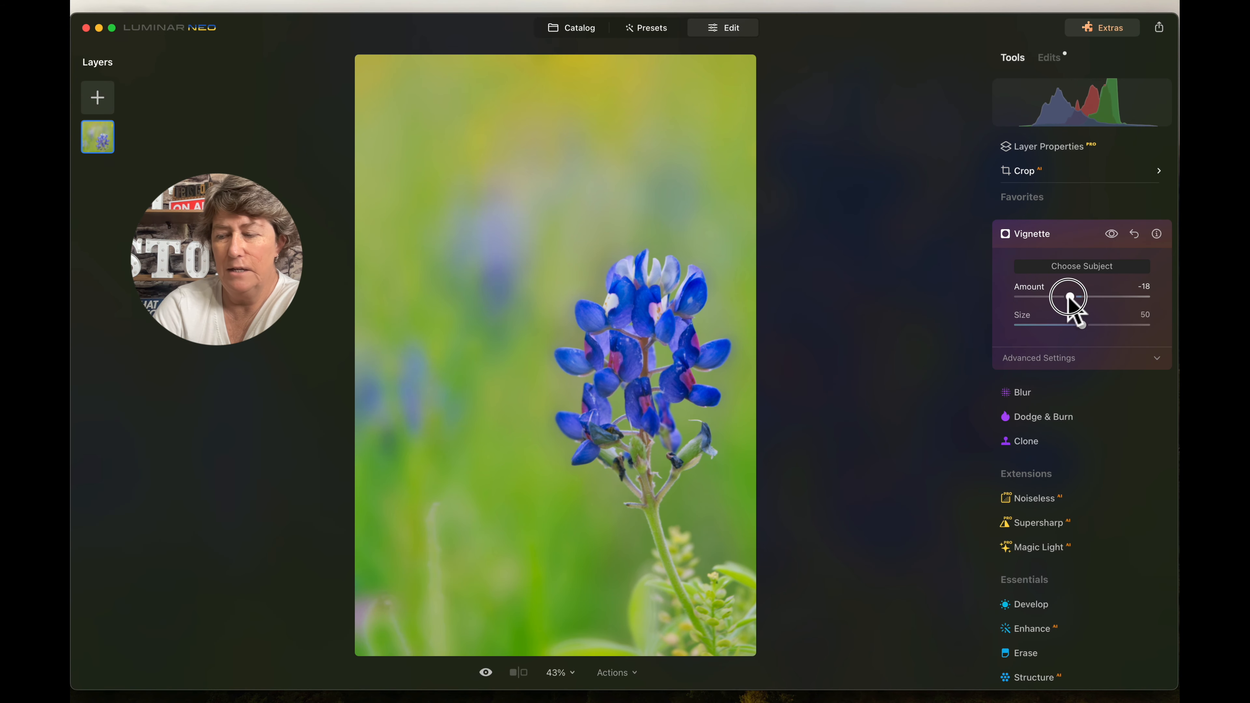
pyautogui.moveTo(1070, 297); pyautogui.dragTo(1035, 297)
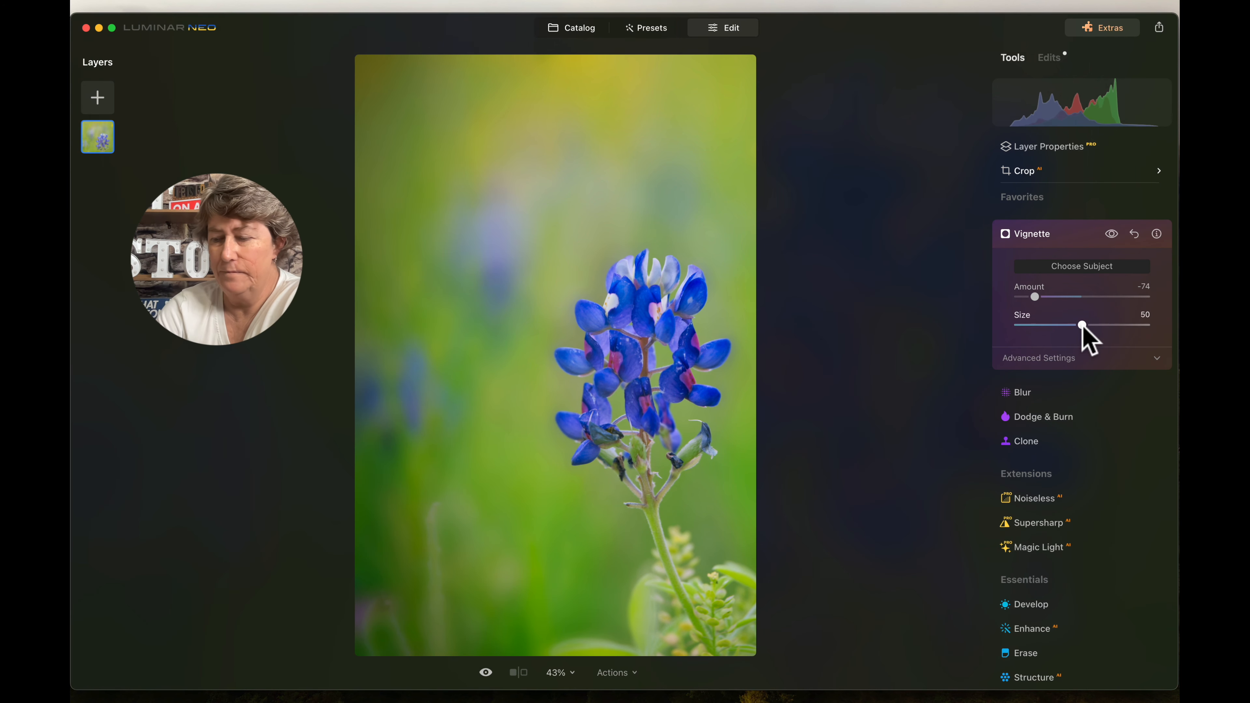
pyautogui.click(1077, 357)
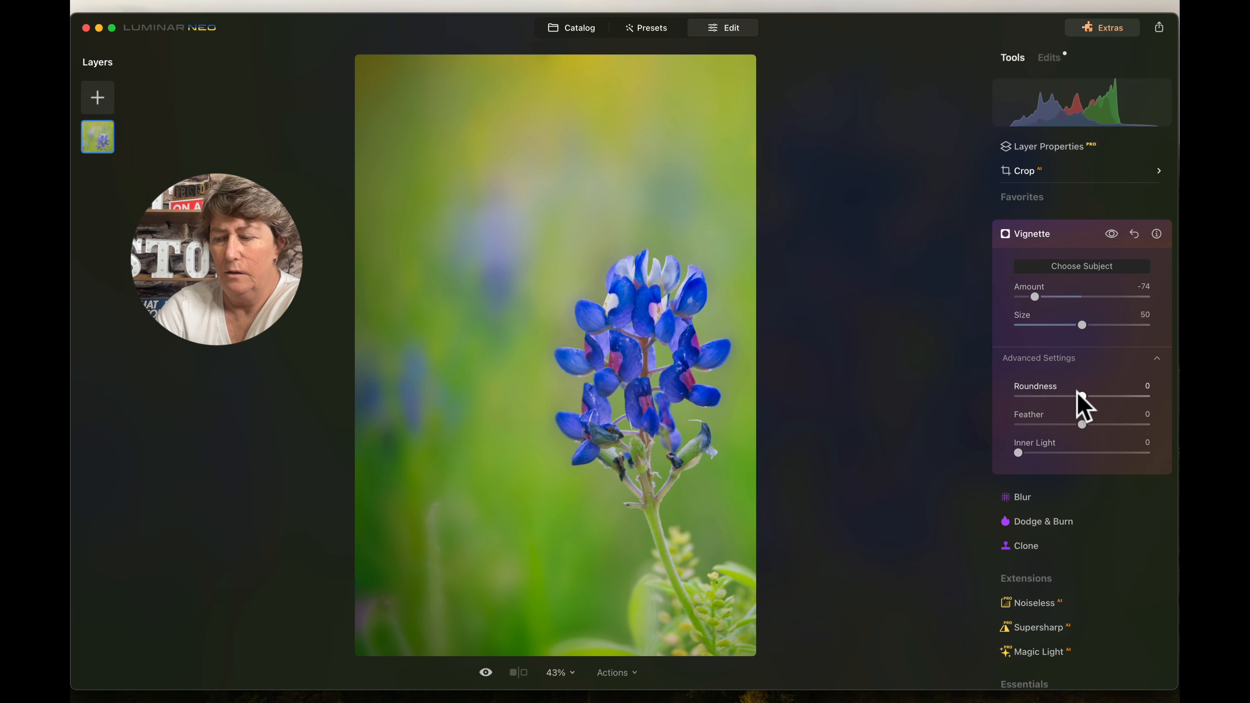
pyautogui.moveTo(1080, 394); pyautogui.dragTo(1103, 409)
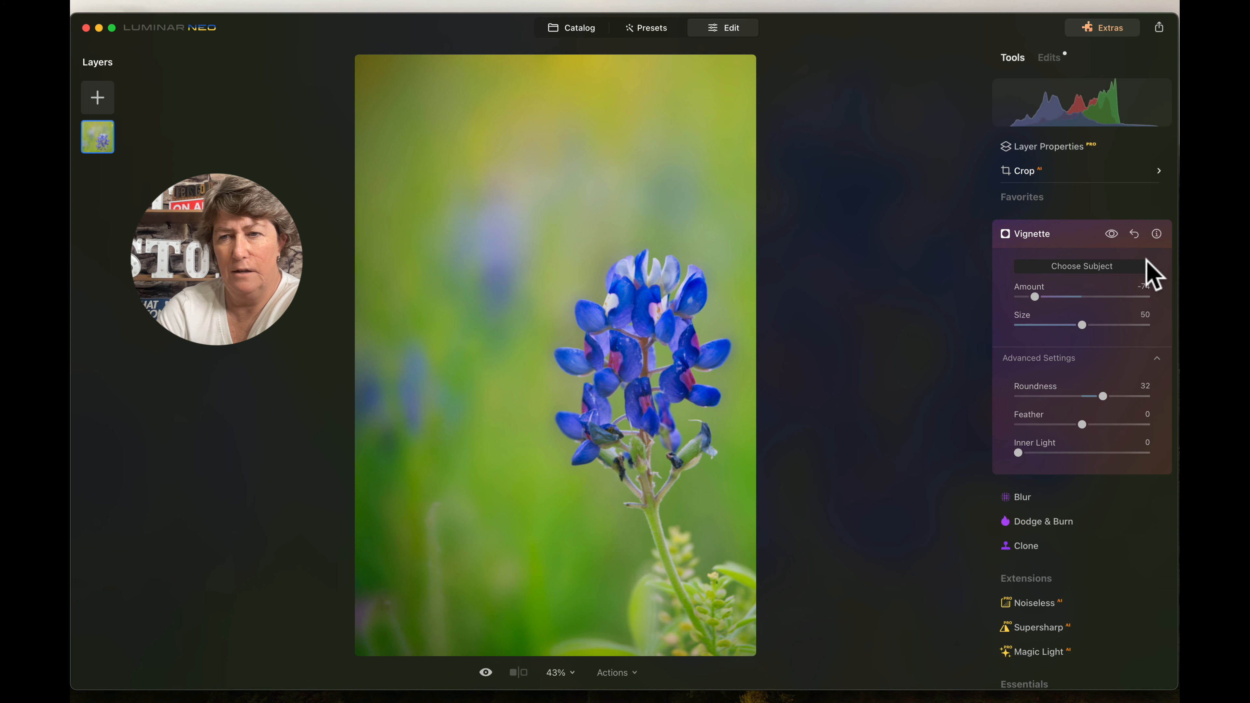
# - Compare the photo with and without the vignette, and set the vignette's feather to 50
pyautogui.click(1113, 235)
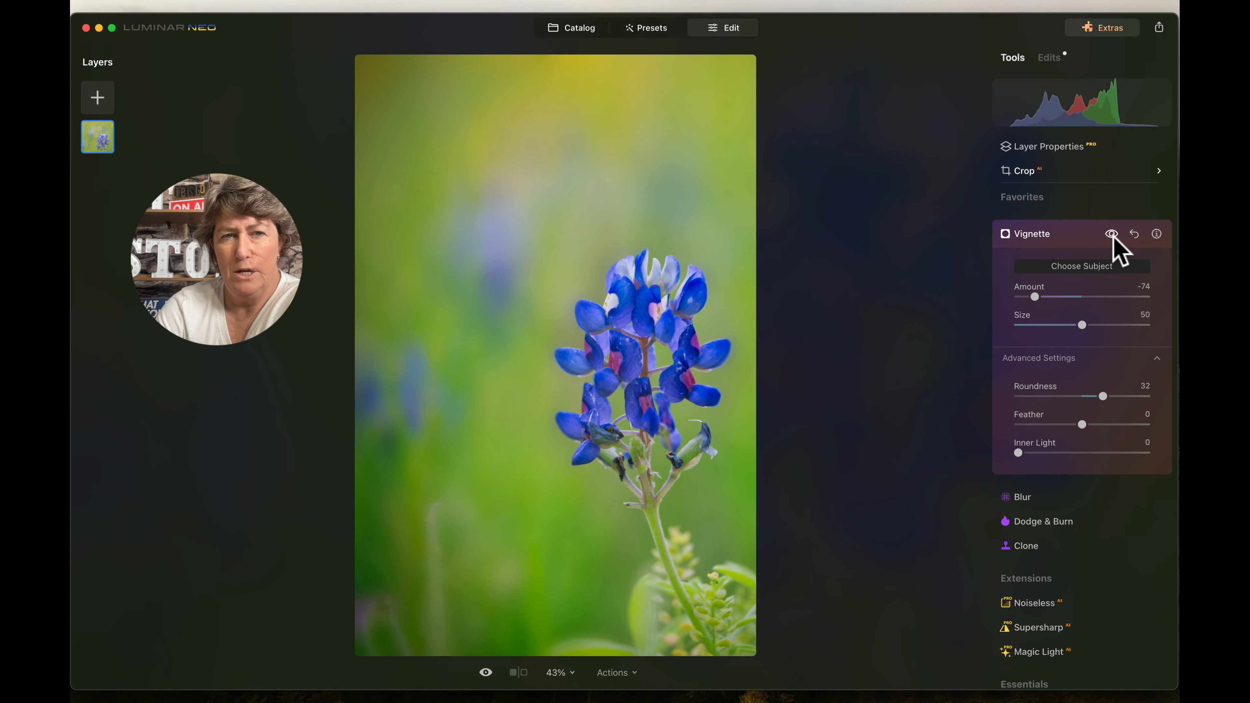
pyautogui.click(1113, 235)
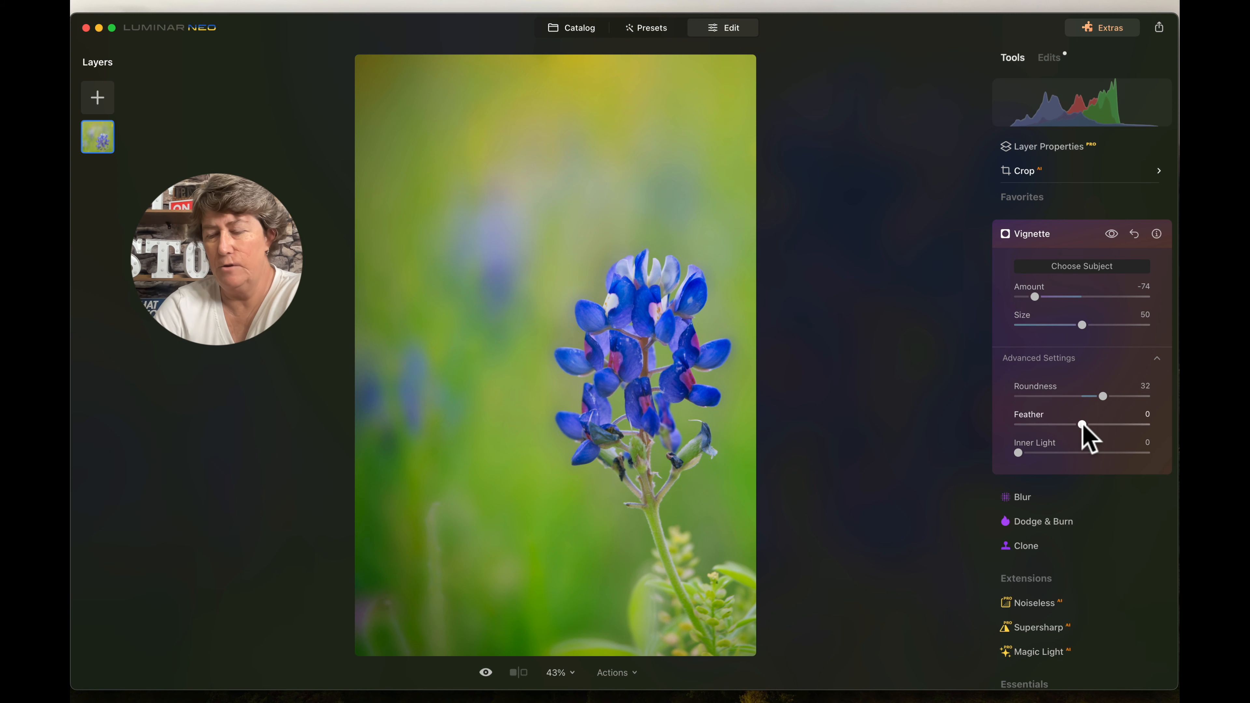
pyautogui.moveTo(1082, 424); pyautogui.dragTo(1117, 425)
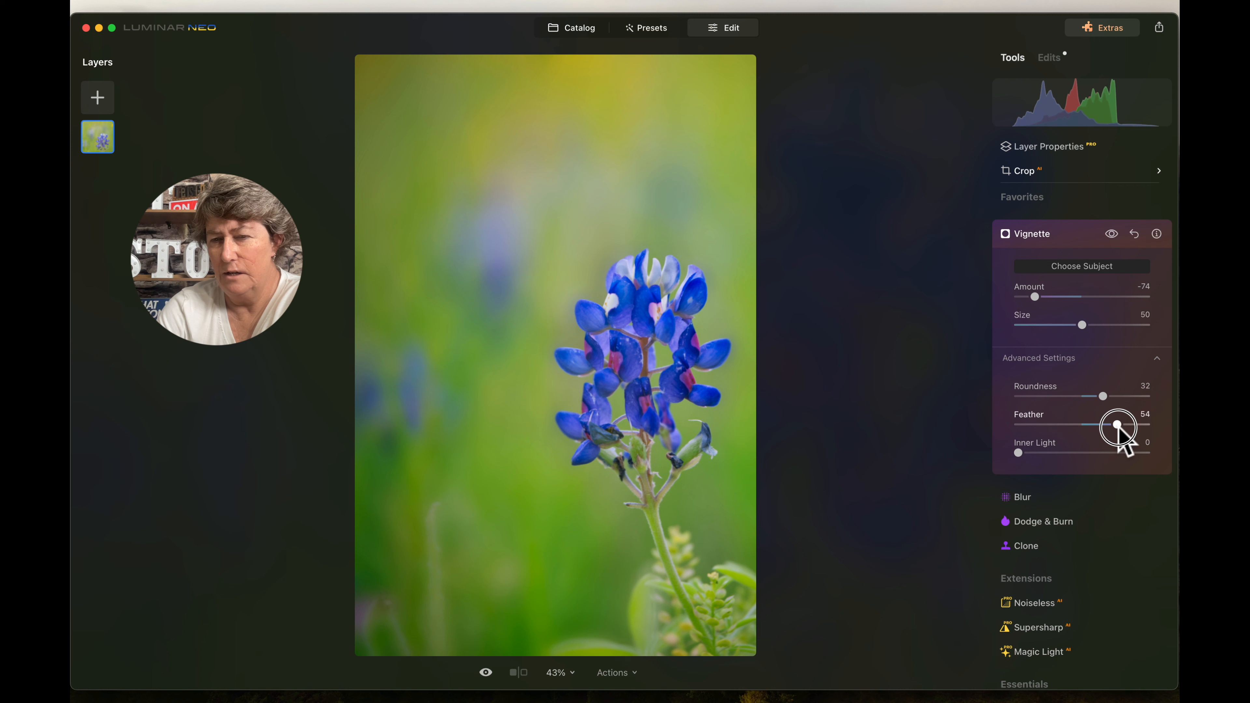
pyautogui.moveTo(1118, 425)
pyautogui.mouseDown()
pyautogui.moveTo(1008, 421)
pyautogui.moveTo(1115, 424)
pyautogui.mouseUp()
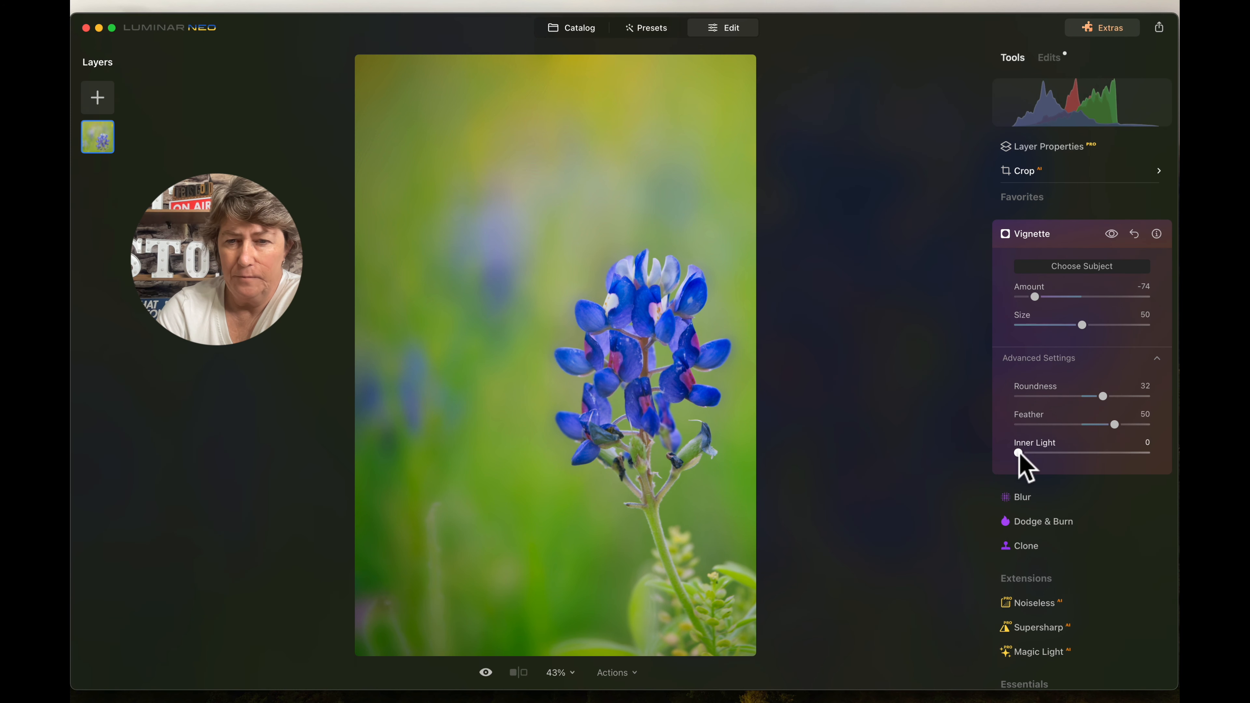
# - Set the vignette's inner light to 32 and compare the photo with and without the effect
pyautogui.moveTo(1018, 456); pyautogui.dragTo(1063, 462)
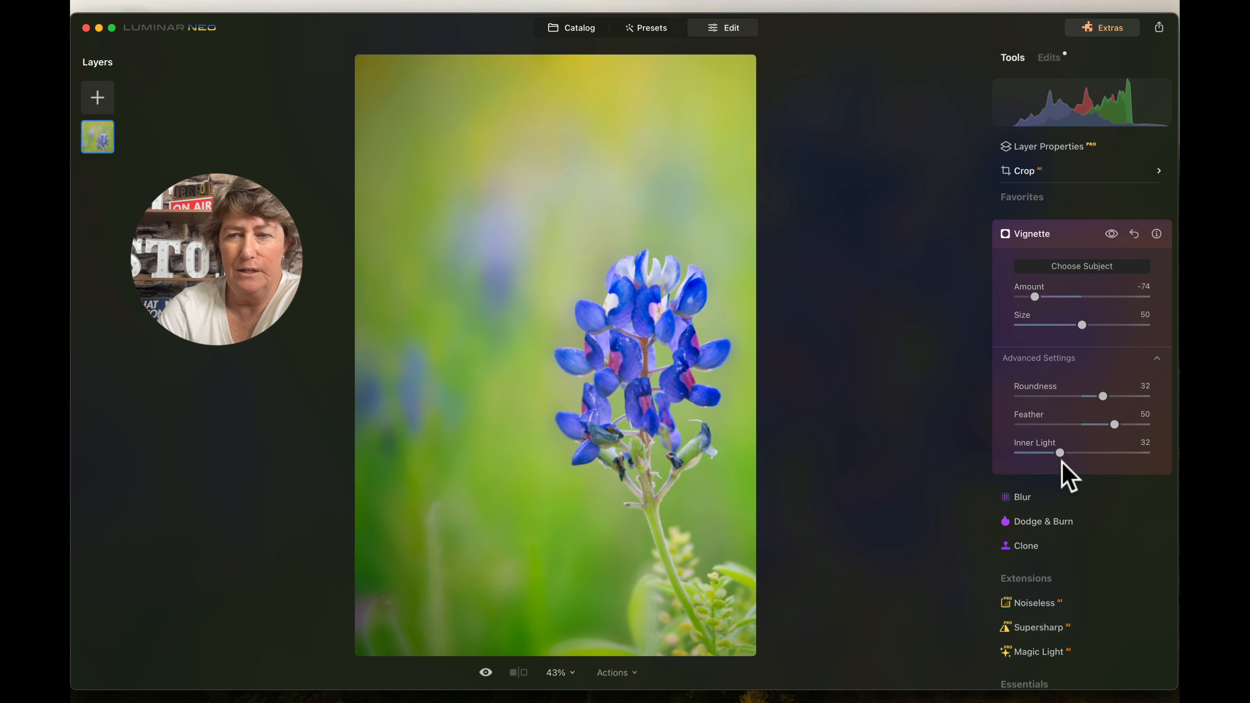
pyautogui.click(1113, 233)
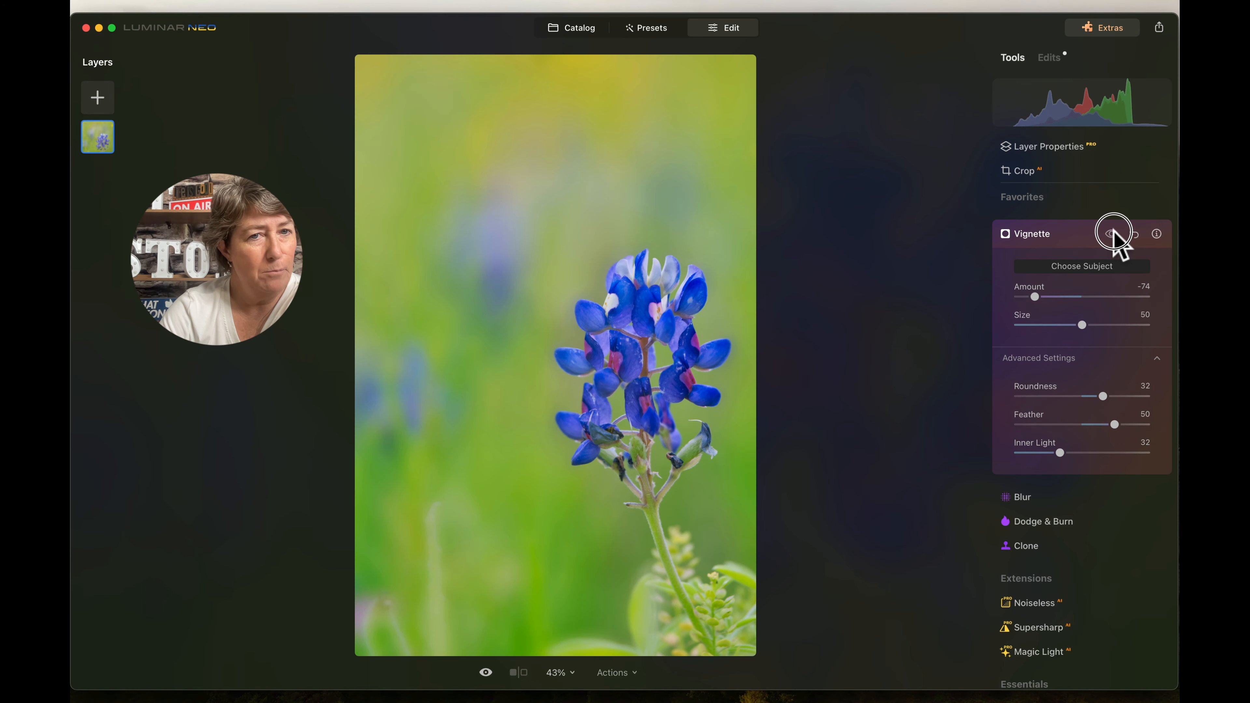
pyautogui.moveTo(1113, 234); pyautogui.dragTo(1116, 236)
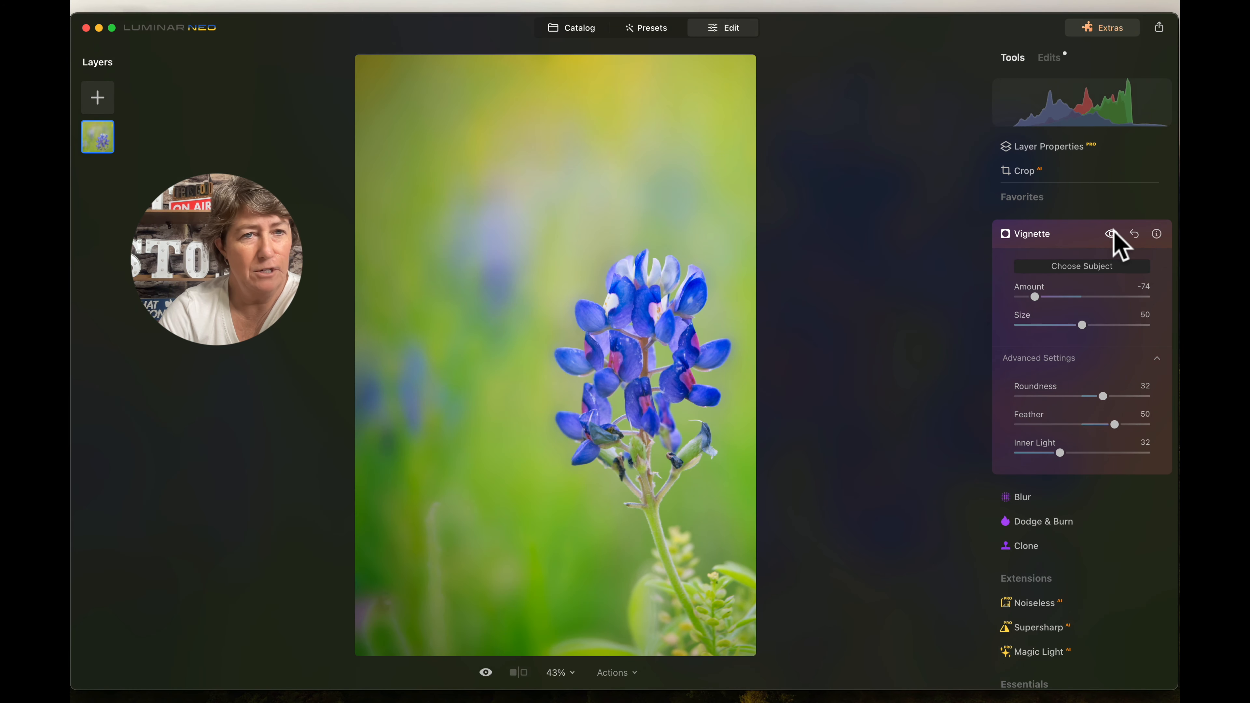